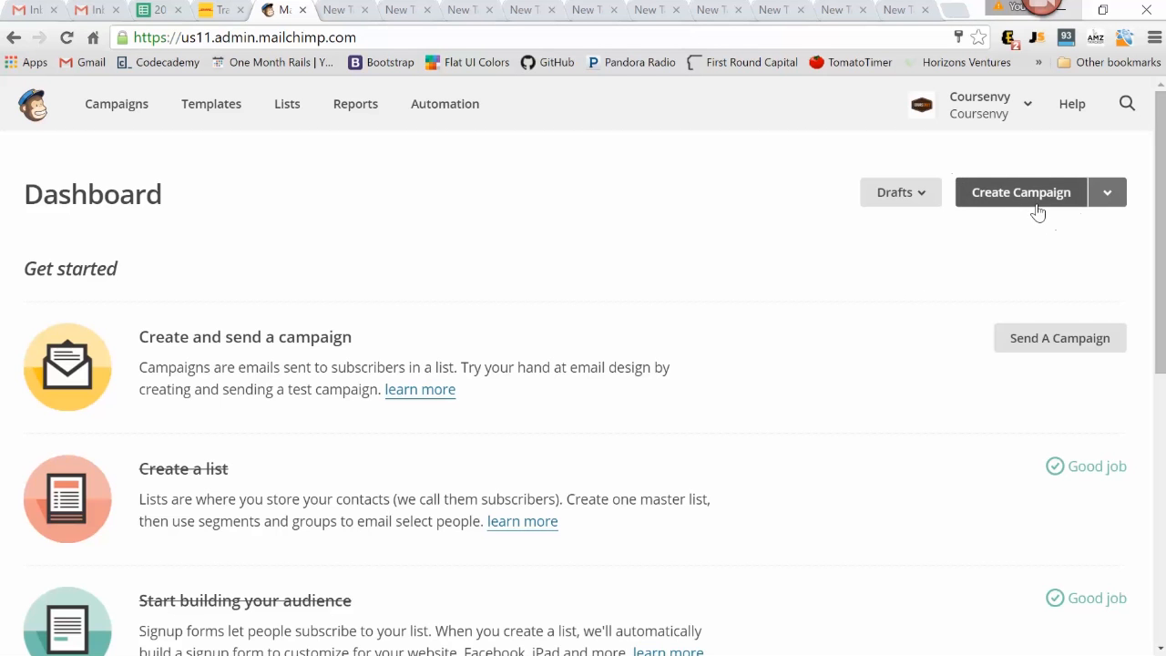
Create a new campaign of the Regular campaign type
left_click(110, 112)
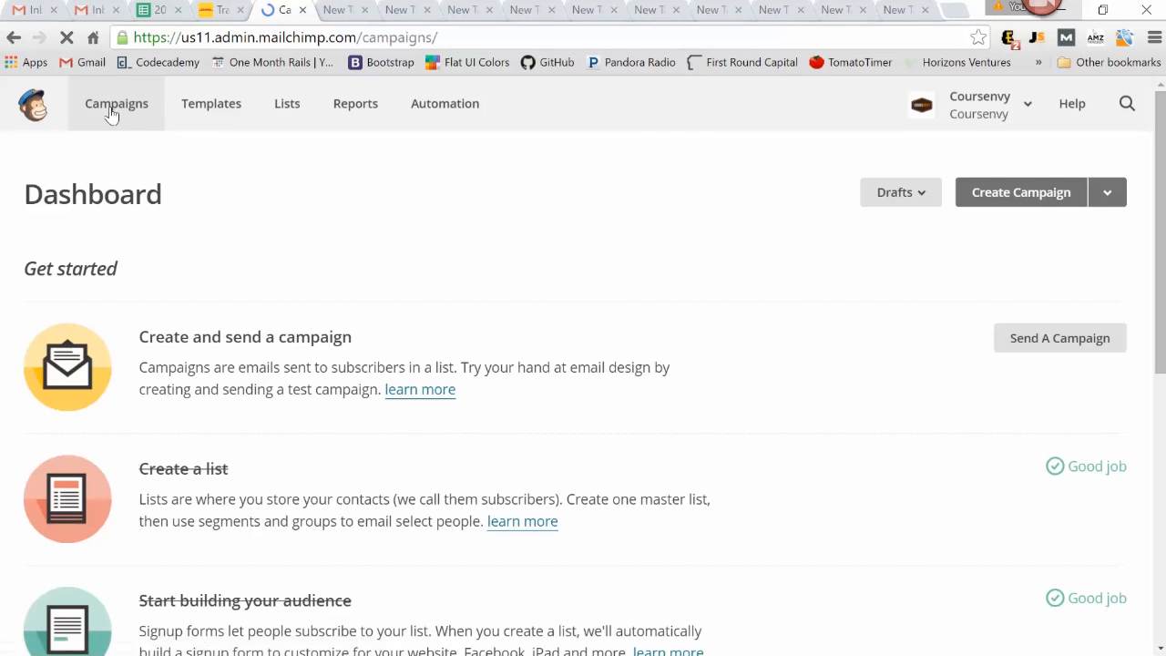
left_click(981, 197)
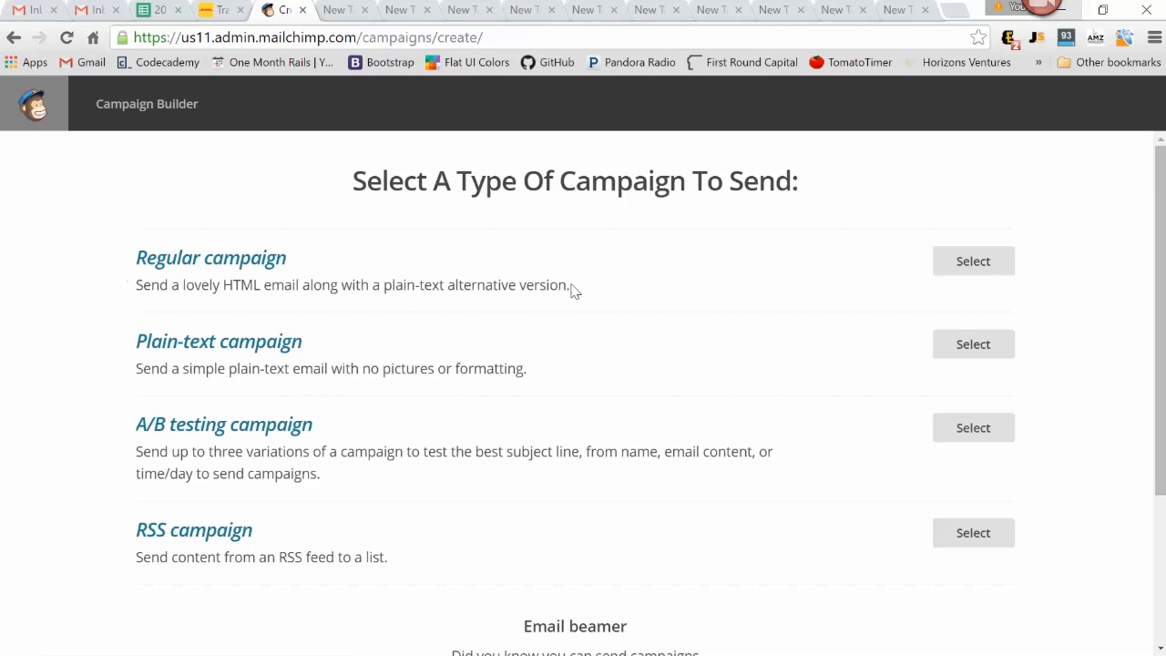
left_click(1009, 262)
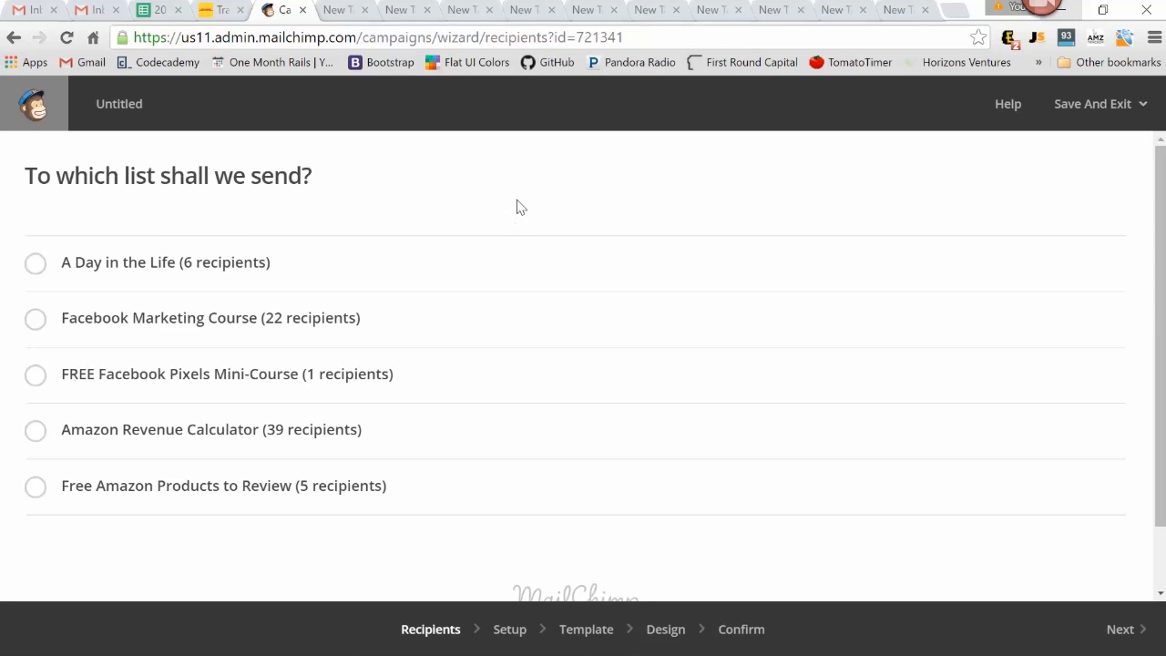
Choose the Amazon Revenue Calculator list as recipients and restrict sending to a group or new segment
left_click(37, 438)
scroll(474, 462, "down", 1)
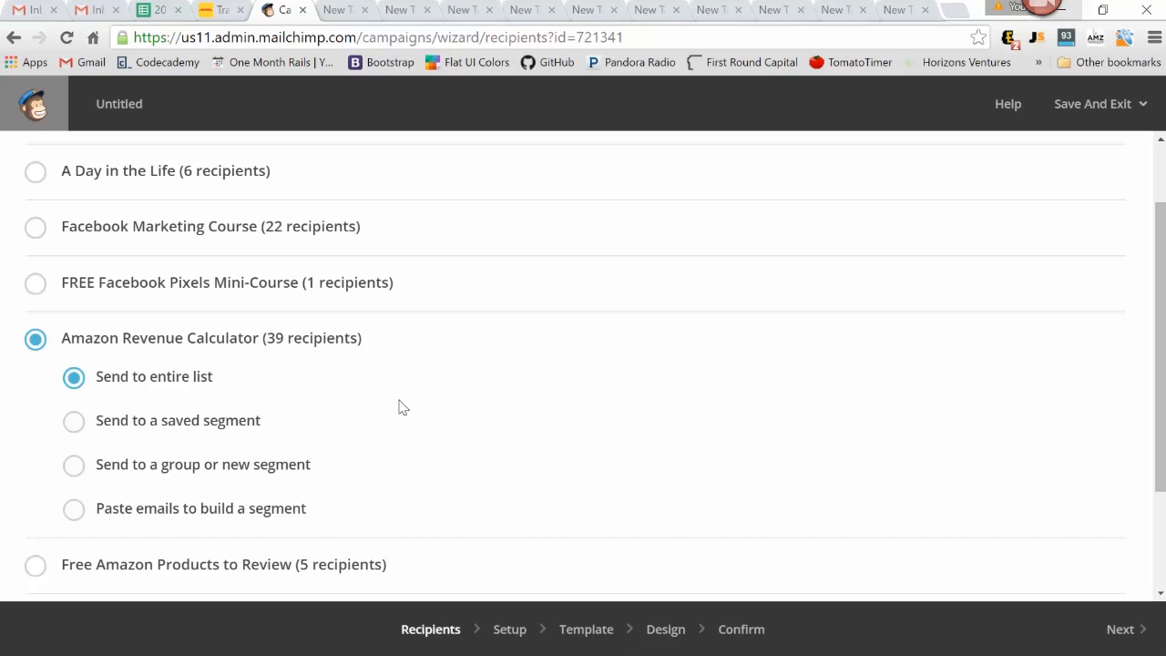
left_click(78, 466)
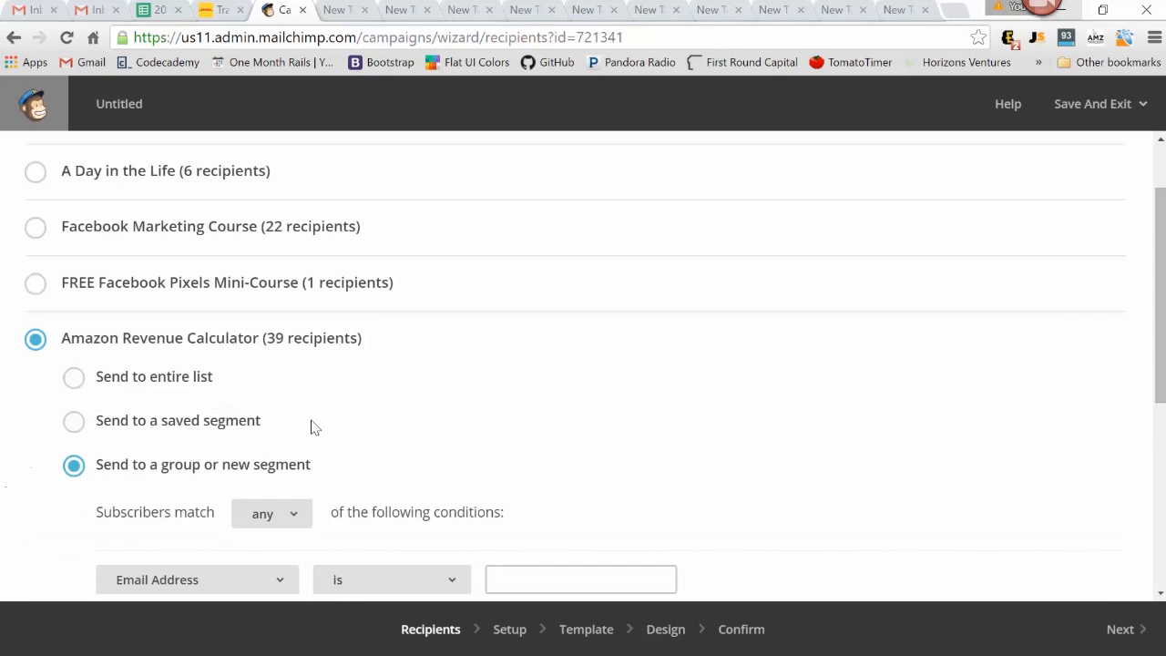
Set the segment condition to Date Added is before a specific date
scroll(310, 427, "down", 2)
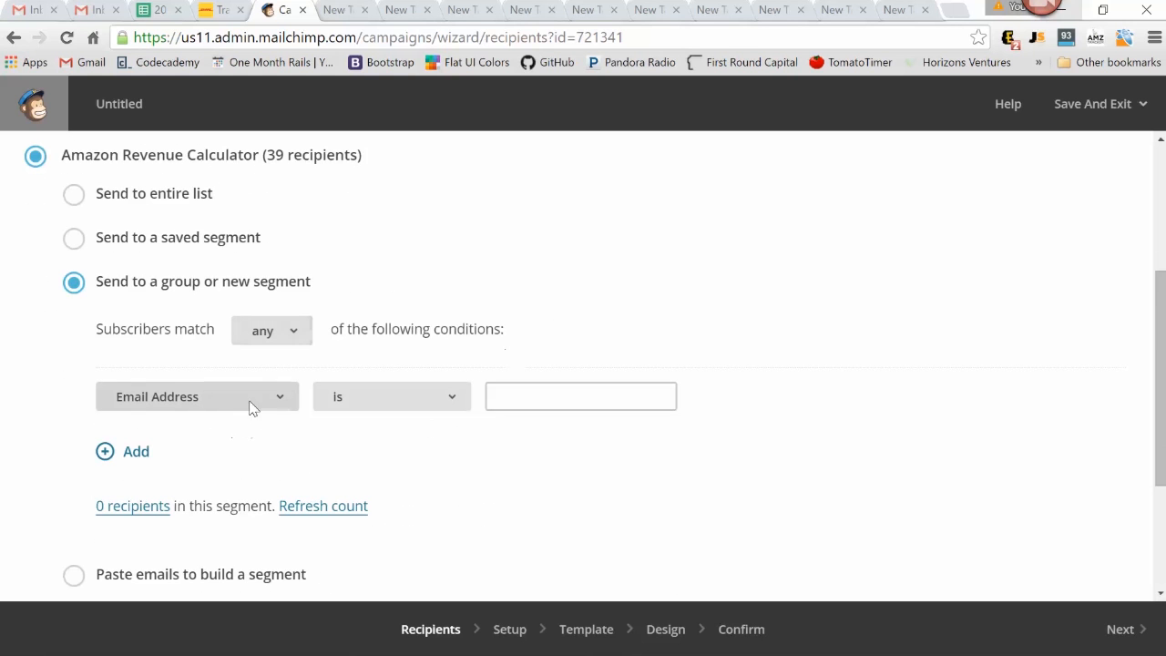
left_click(278, 399)
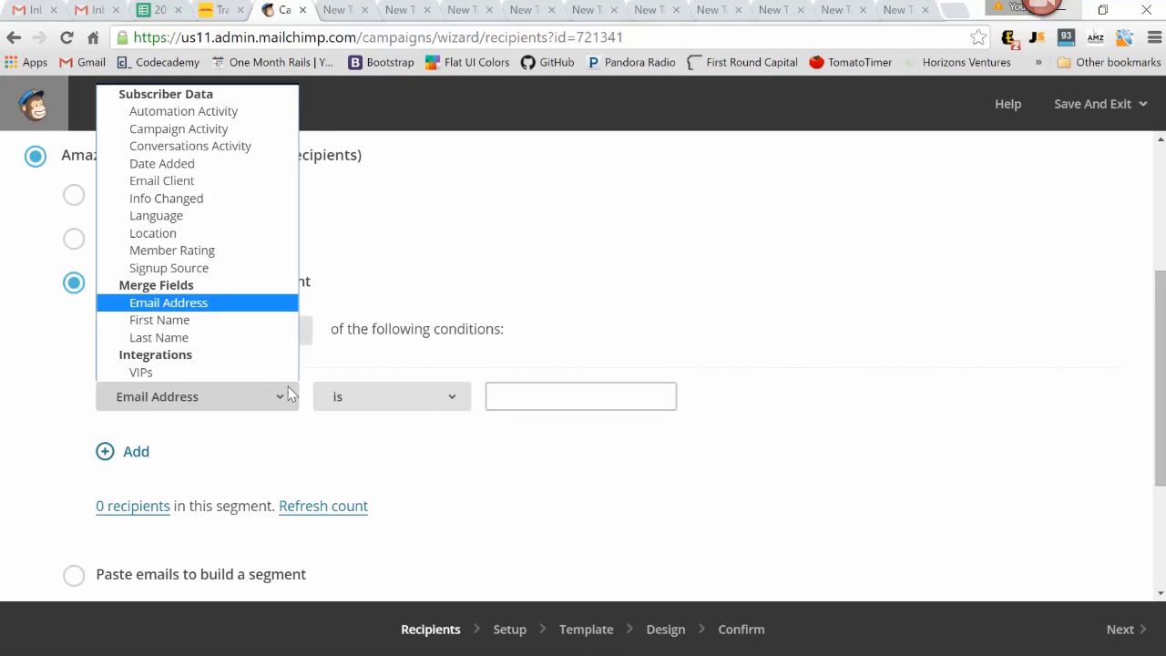
left_click(221, 165)
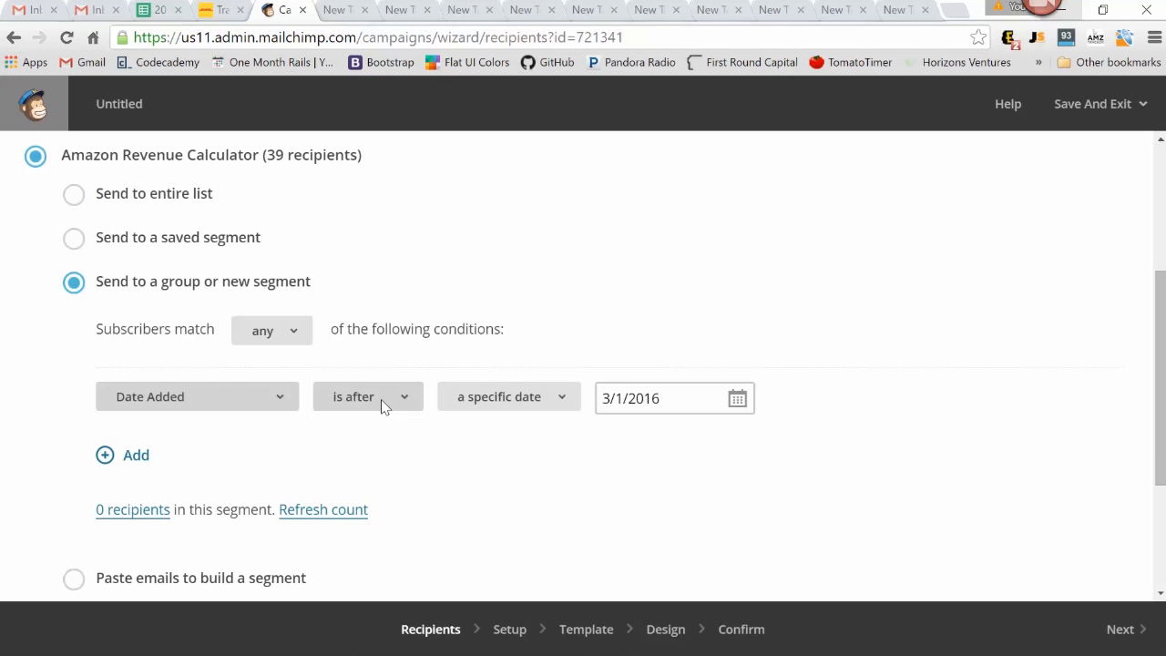
left_click(382, 402)
left_click(398, 438)
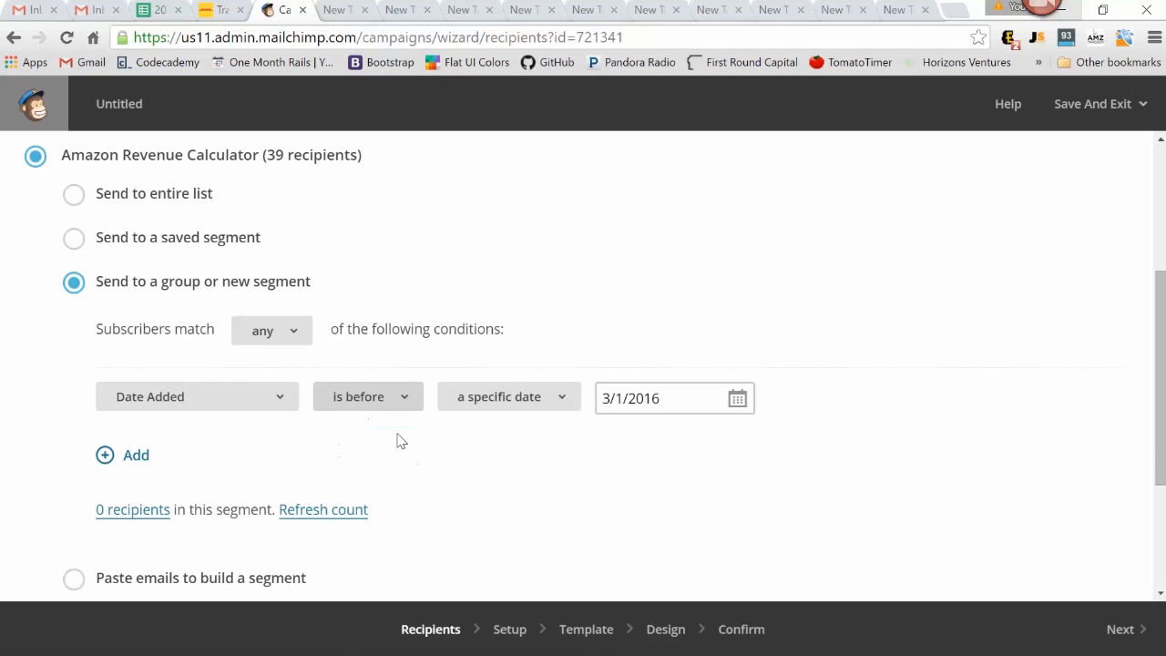
Set the segment condition's date to 2/1/2016 and continue to the campaign setup
left_click(617, 398)
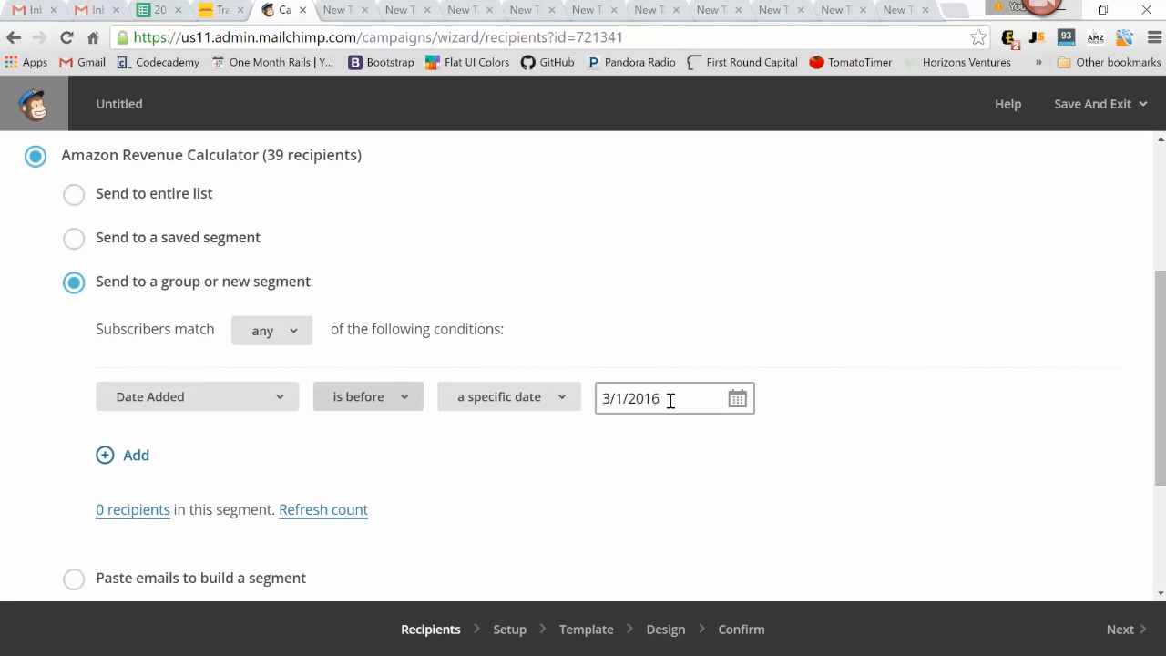
left_click(736, 401)
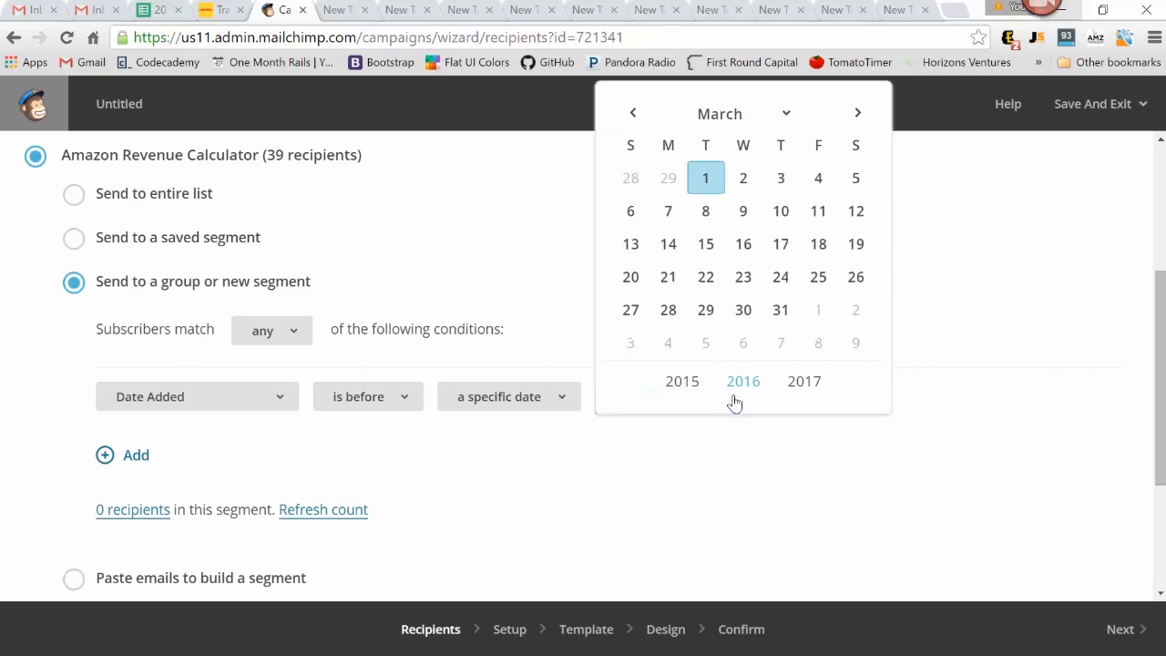
left_click(635, 113)
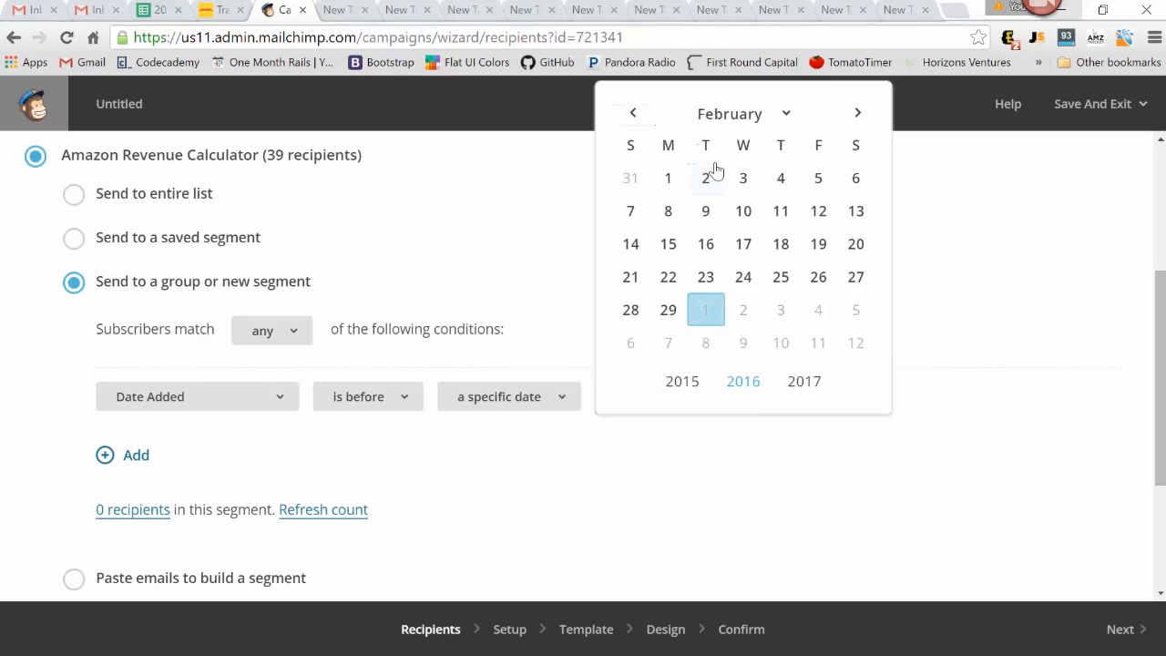
left_click(668, 180)
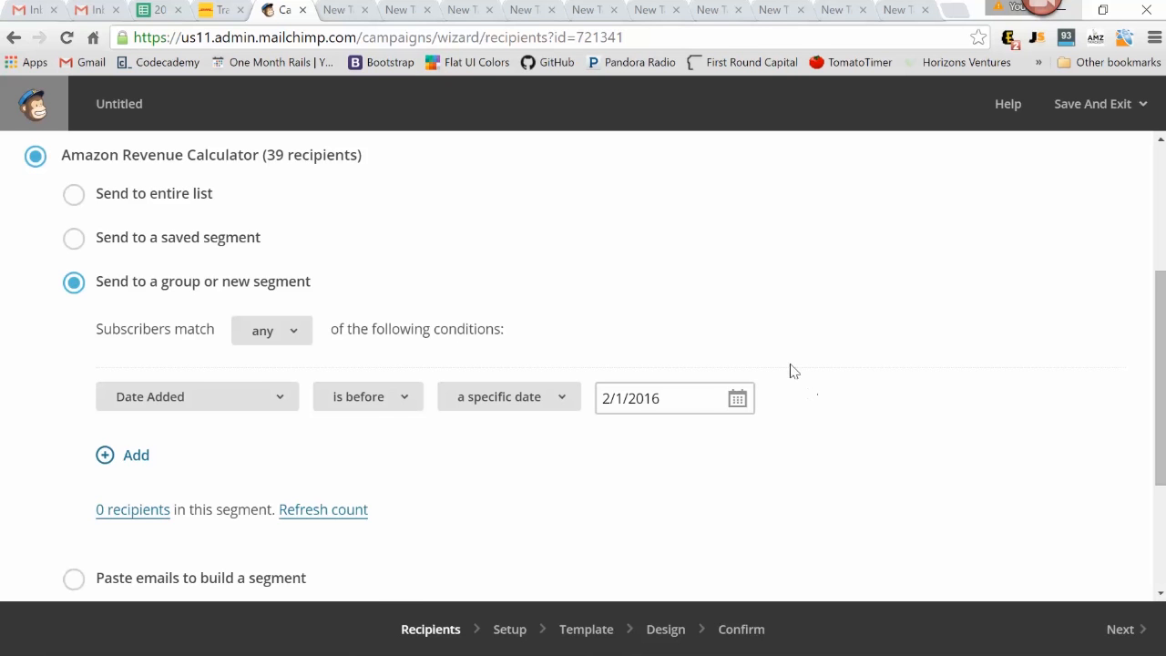
left_click(1118, 628)
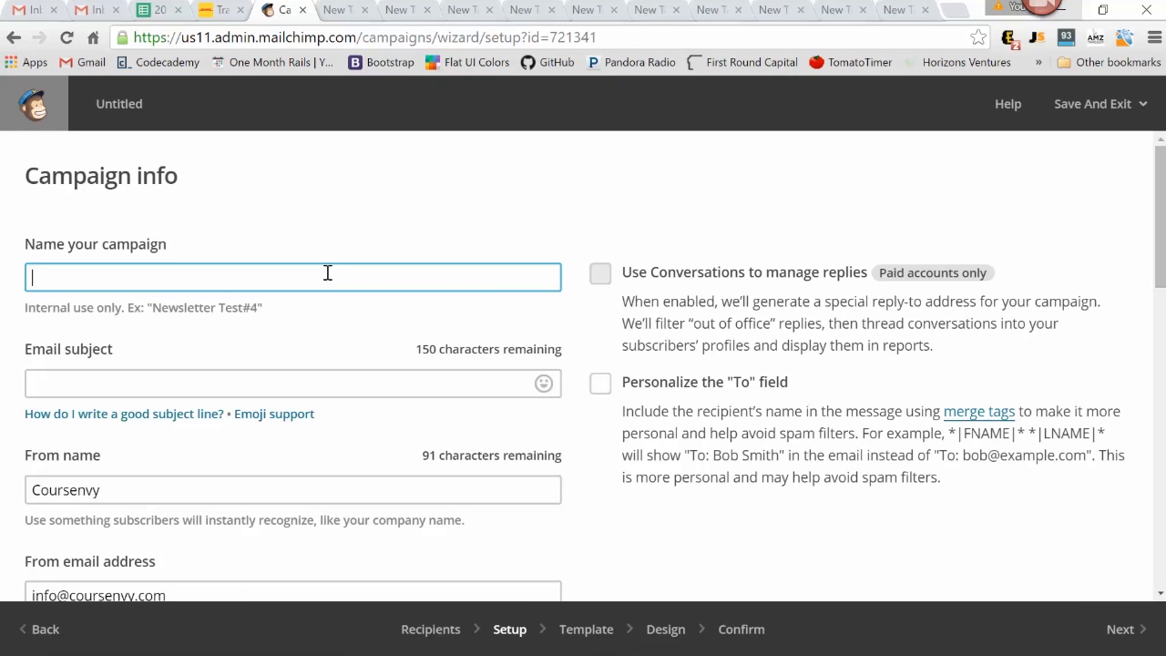
Name the campaign "3/1/16 - amazon calc" and set the email subject to "Top 5 Ways to Increase Amazon Sales"
type("3/1/16 - amazon calc")
left_click(129, 383)
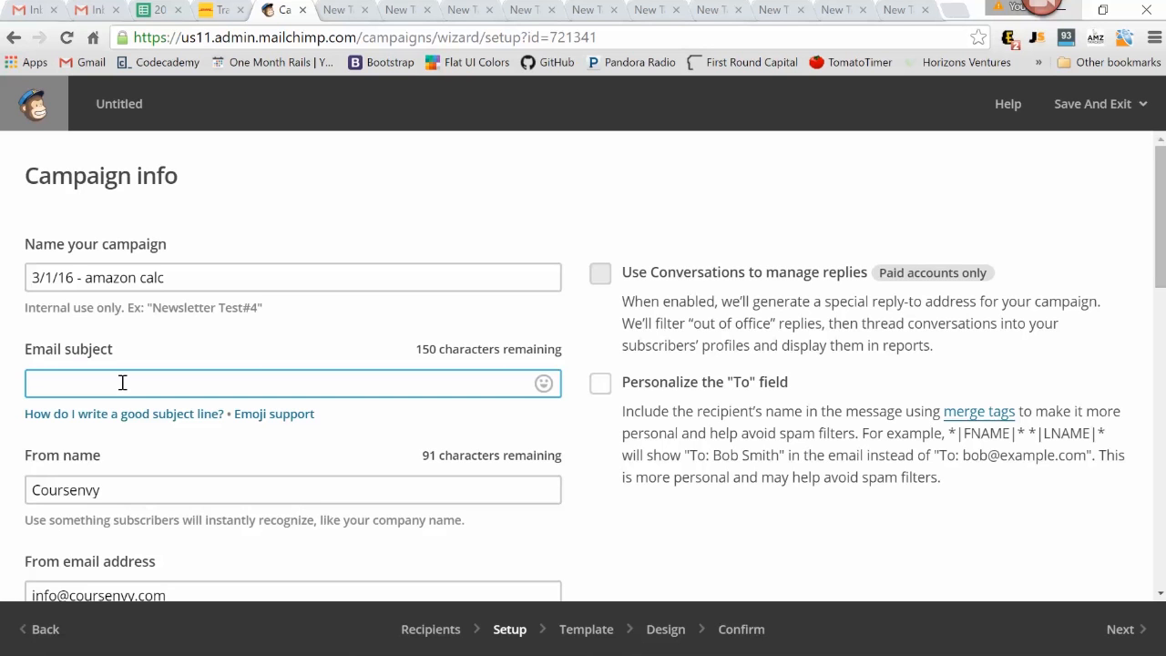
type("Top 5 Ways to Increase Amazon Sales")
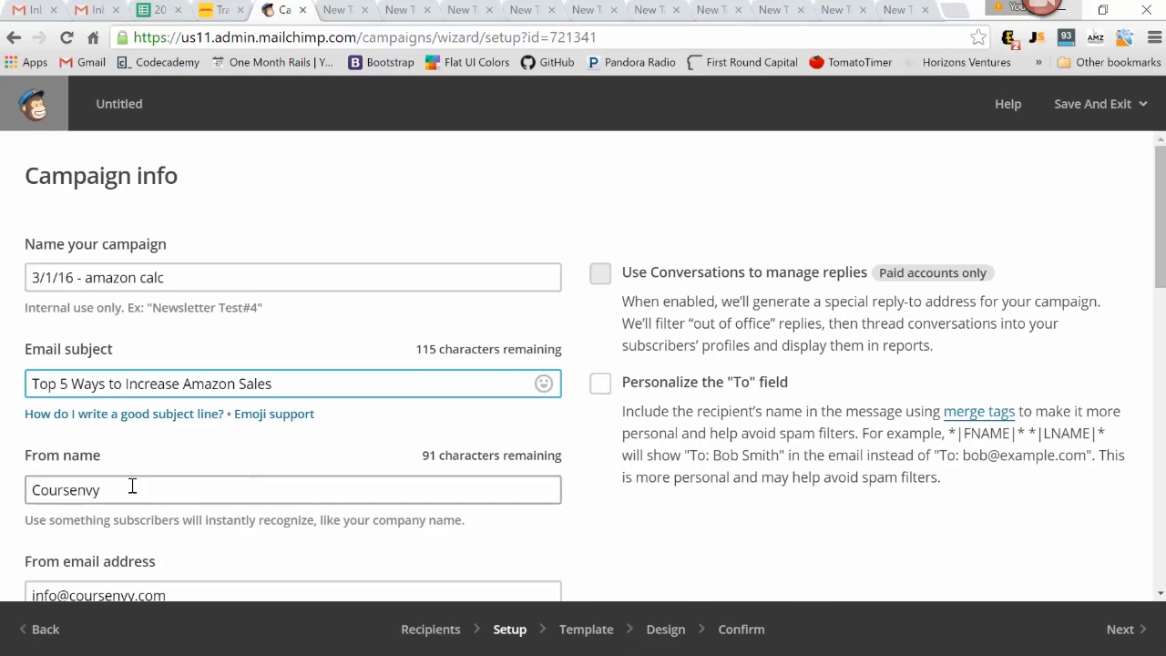
Enable personalization of the "To" field, review the tracking and social media options, and continue to template selection
scroll(94, 475, "down", 2)
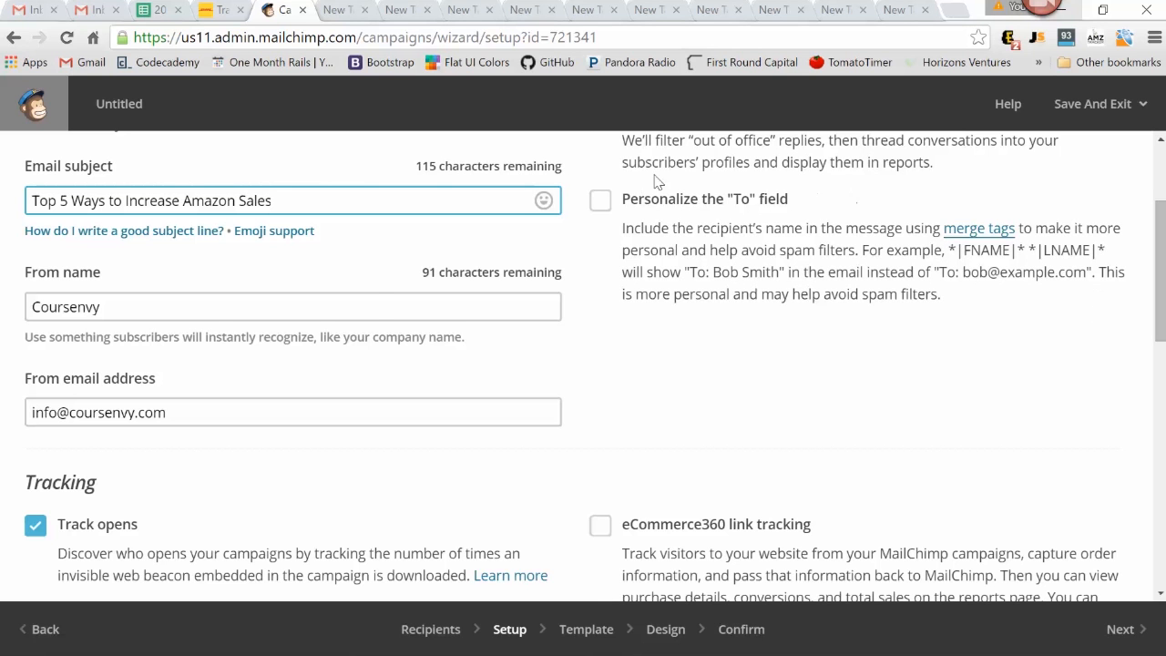
left_click(600, 202)
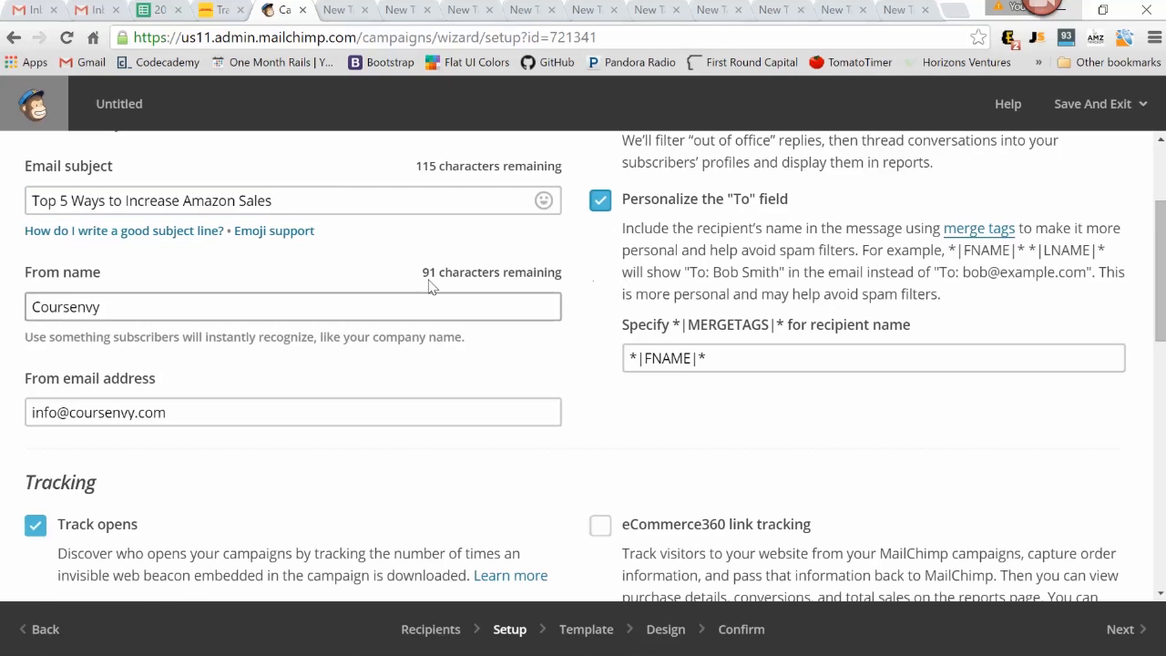
scroll(169, 369, "down", 2)
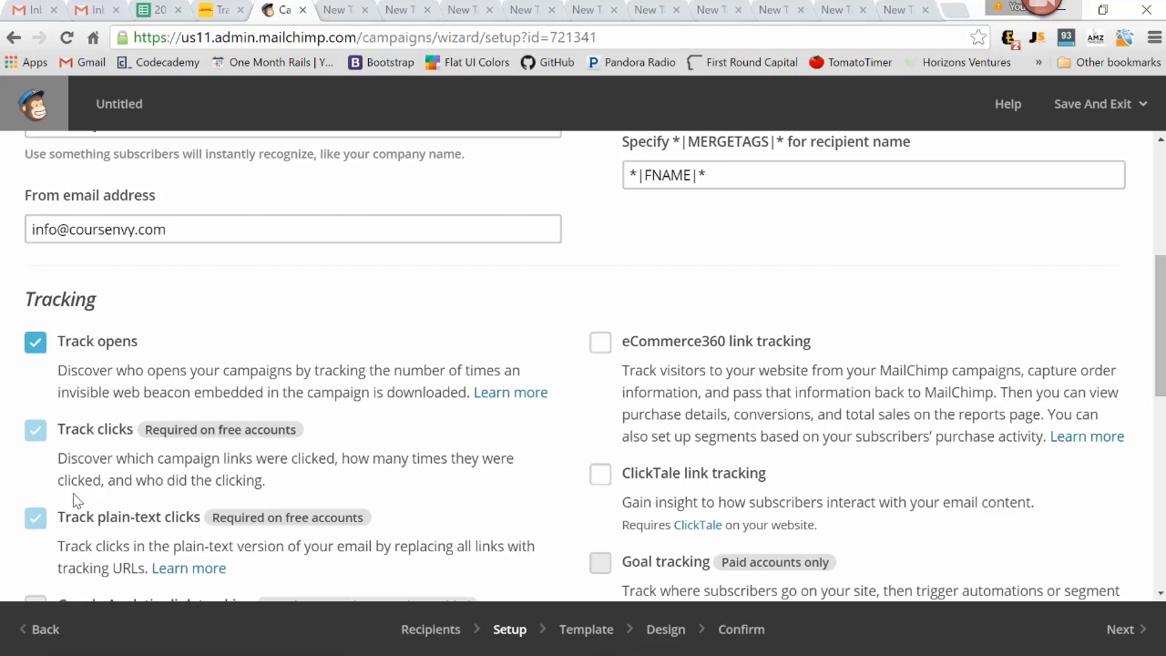
scroll(274, 400, "down", 2)
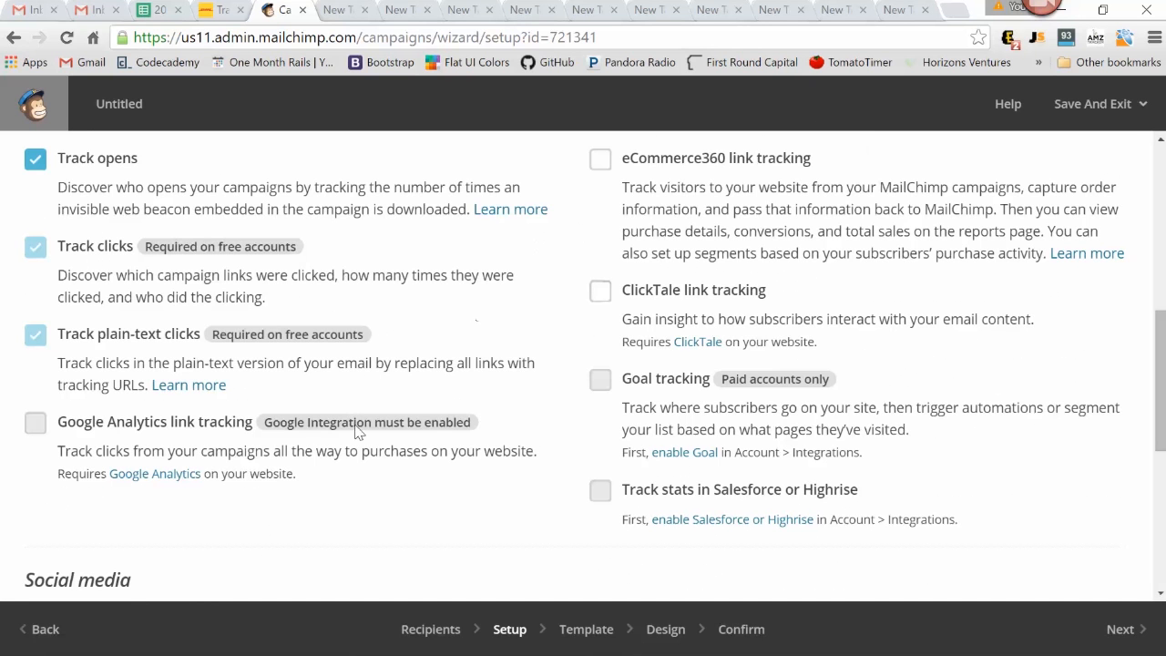
scroll(523, 348, "down", 3)
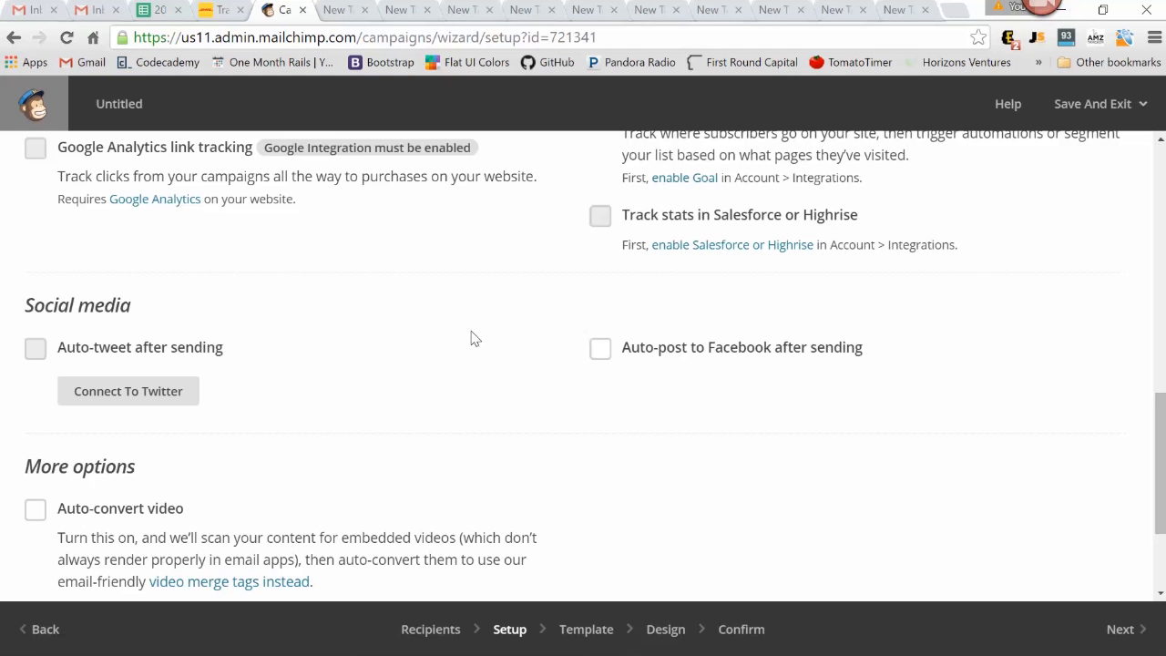
scroll(489, 292, "down", 2)
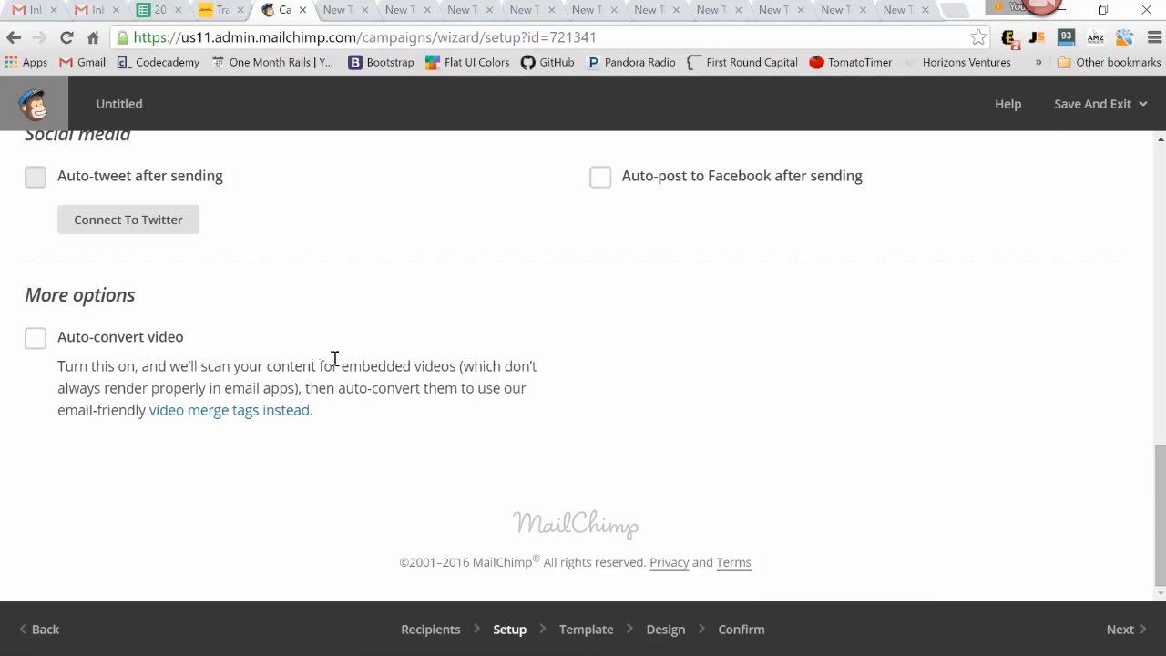
left_click(1119, 628)
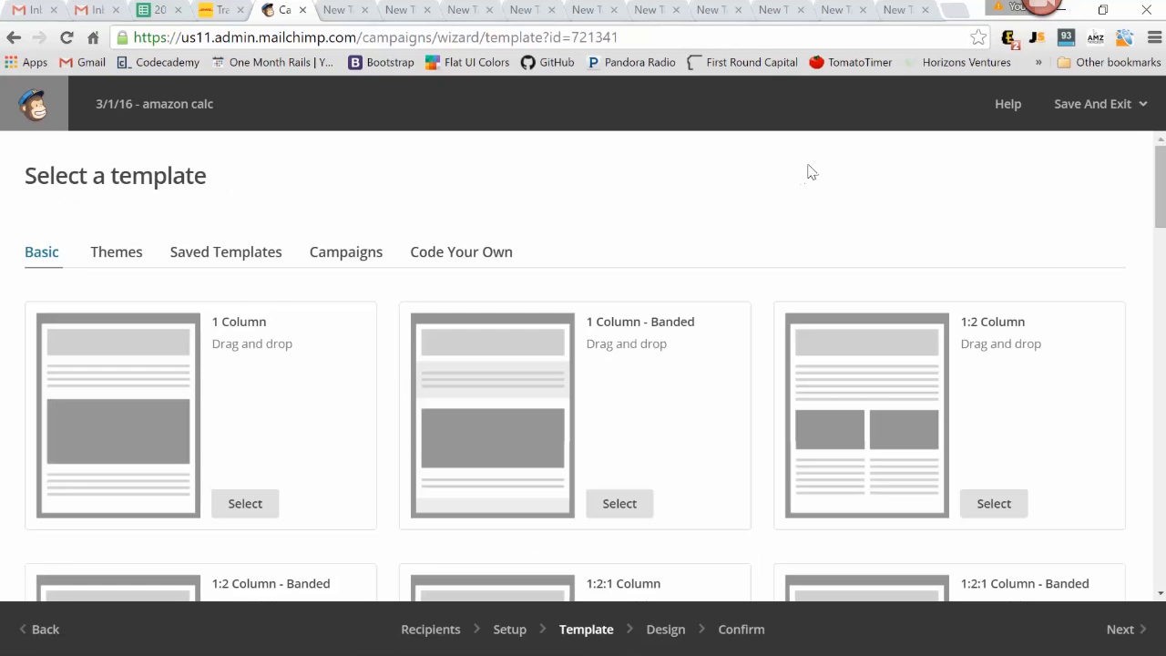
Look through the Code Your Own, Saved Templates and Themes template categories
left_click(445, 252)
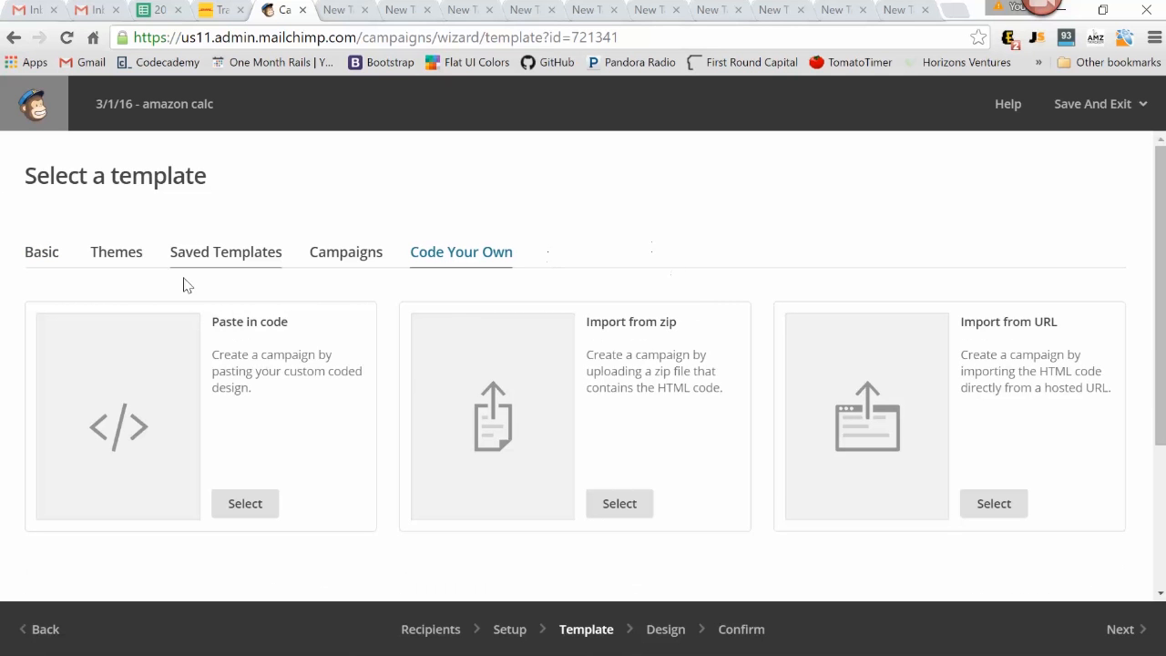
left_click(235, 262)
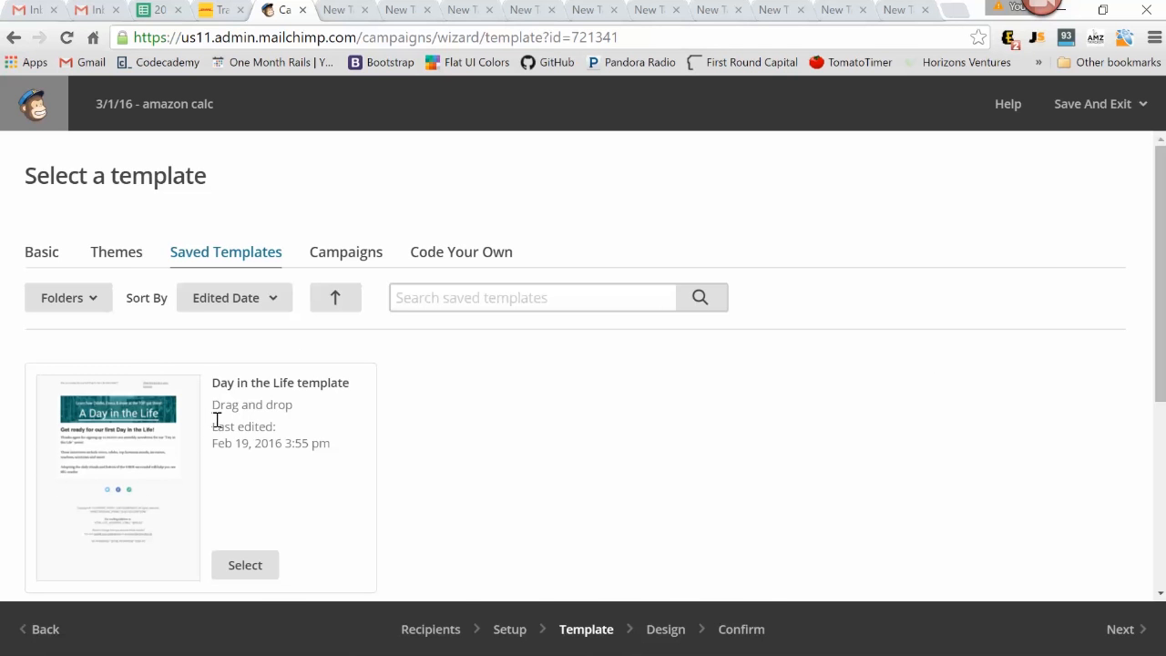
left_click(121, 255)
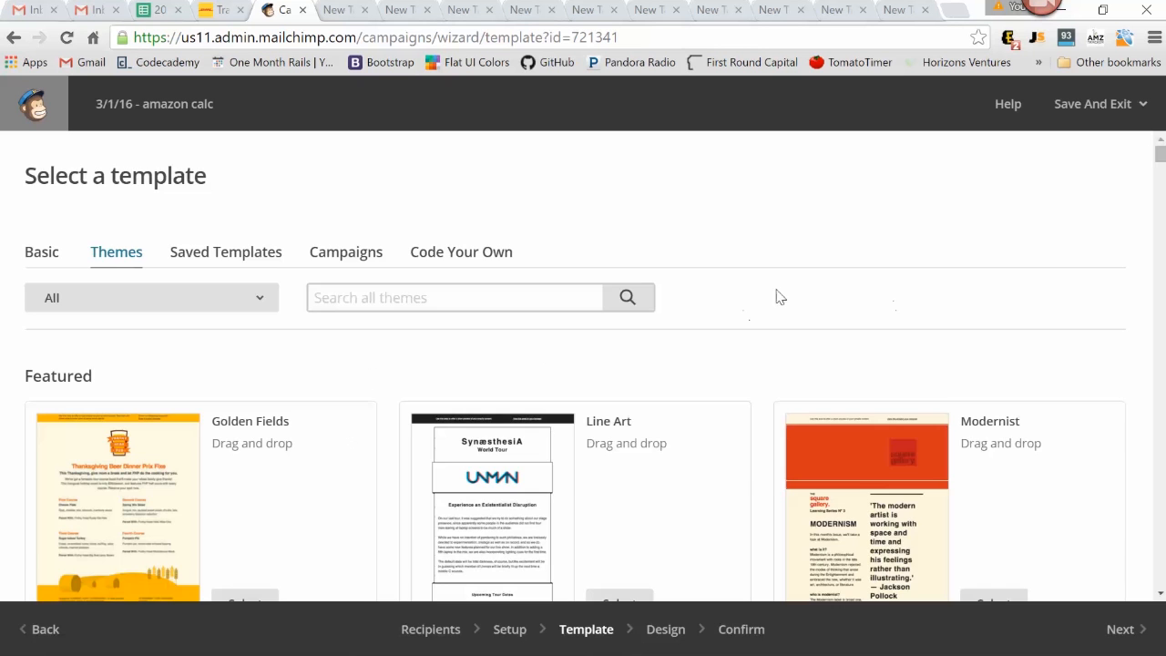
scroll(771, 294, "down", 3)
scroll(267, 348, "down", 1)
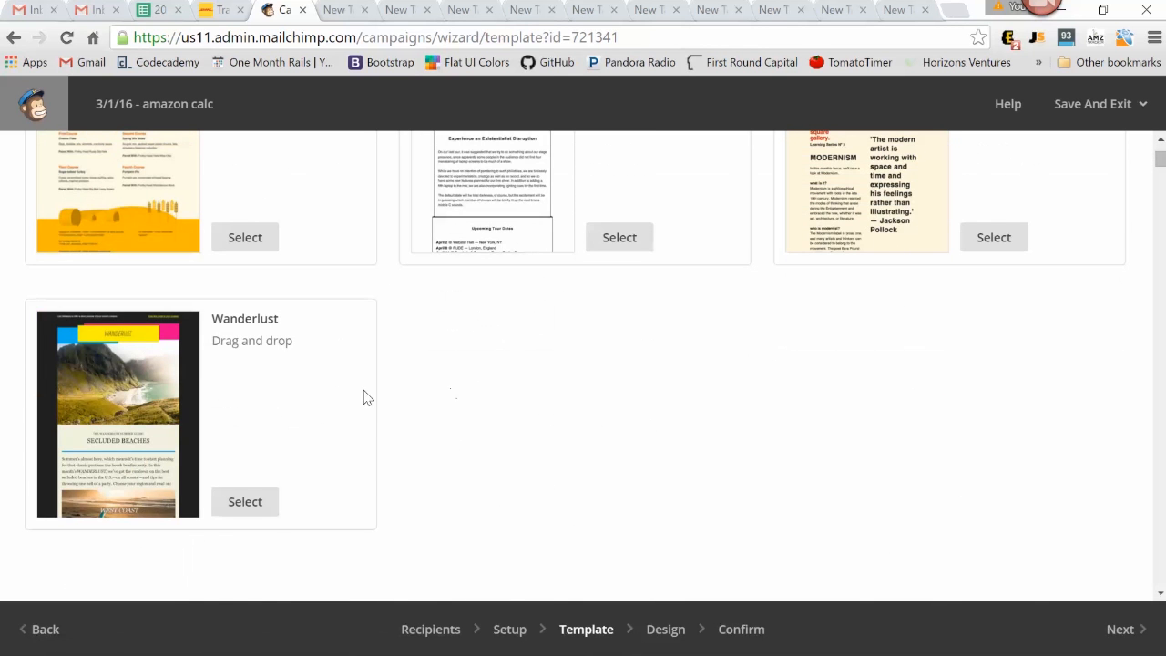
scroll(364, 397, "up", 4)
Filter the email themes first by eCommerce and finally by Holiday to view their designs
left_click(139, 301)
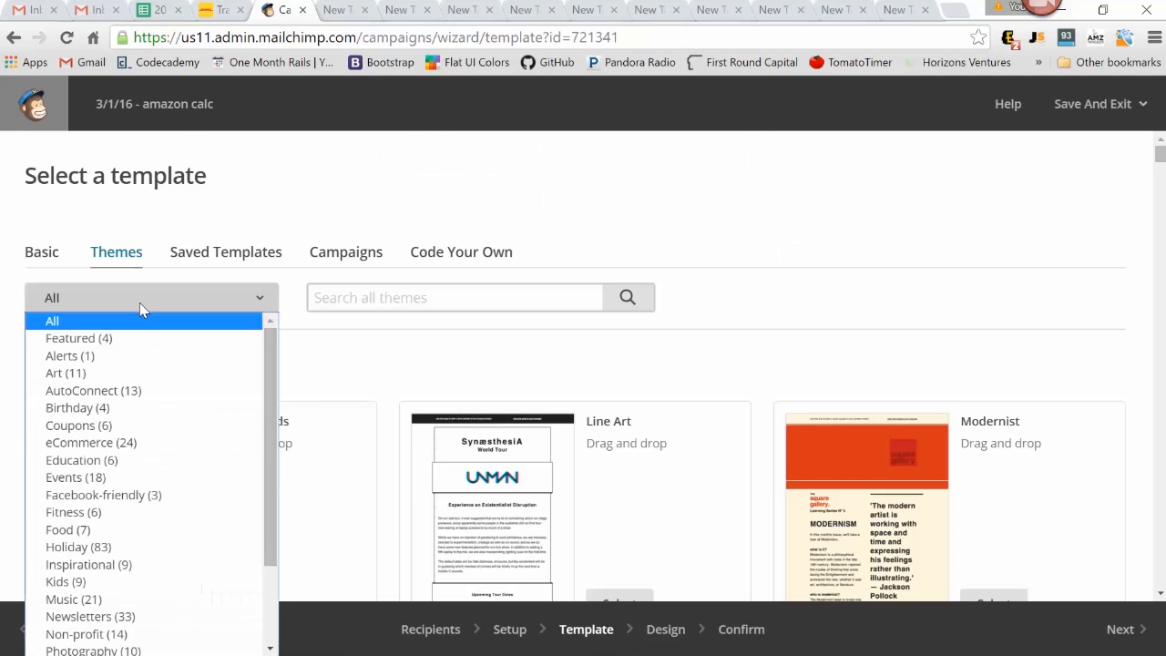
left_click(133, 442)
left_click(191, 294)
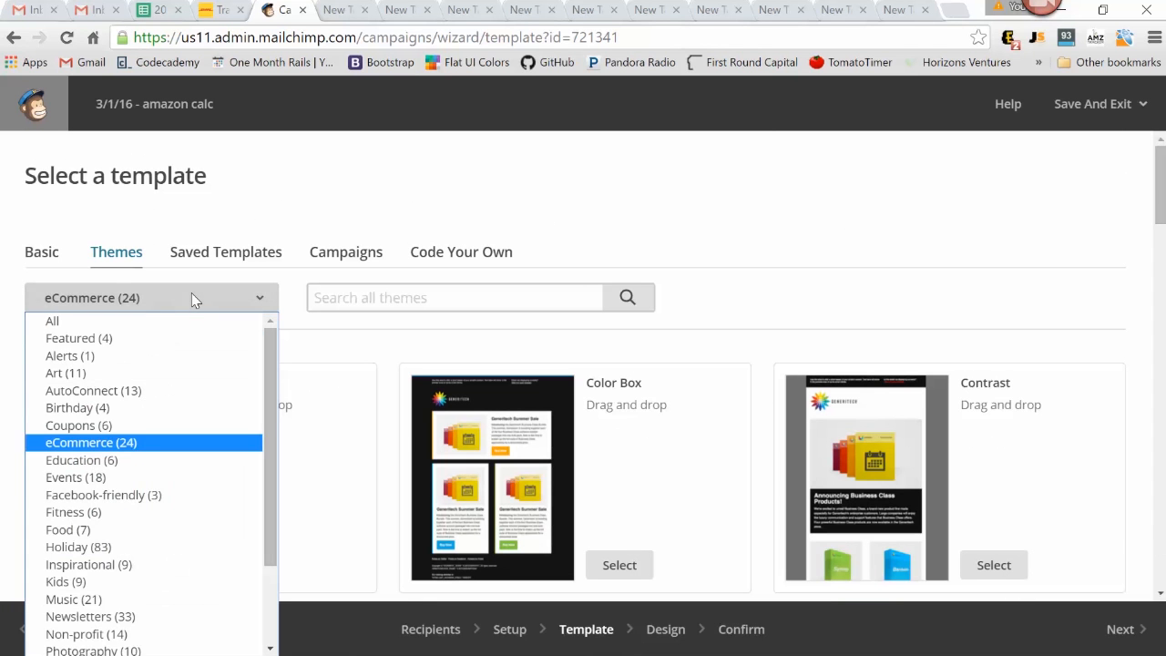
scroll(173, 474, "down", 2)
left_click(155, 437)
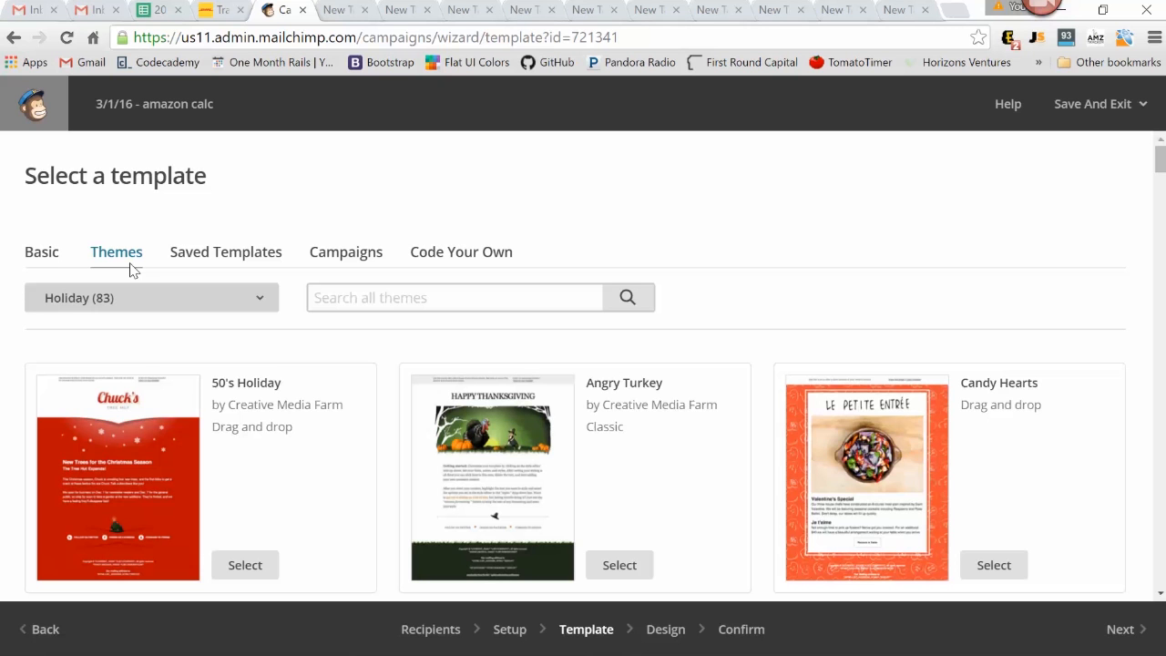
Look through the available Basic template layouts, from 1 Column to Simple Text
left_click(43, 252)
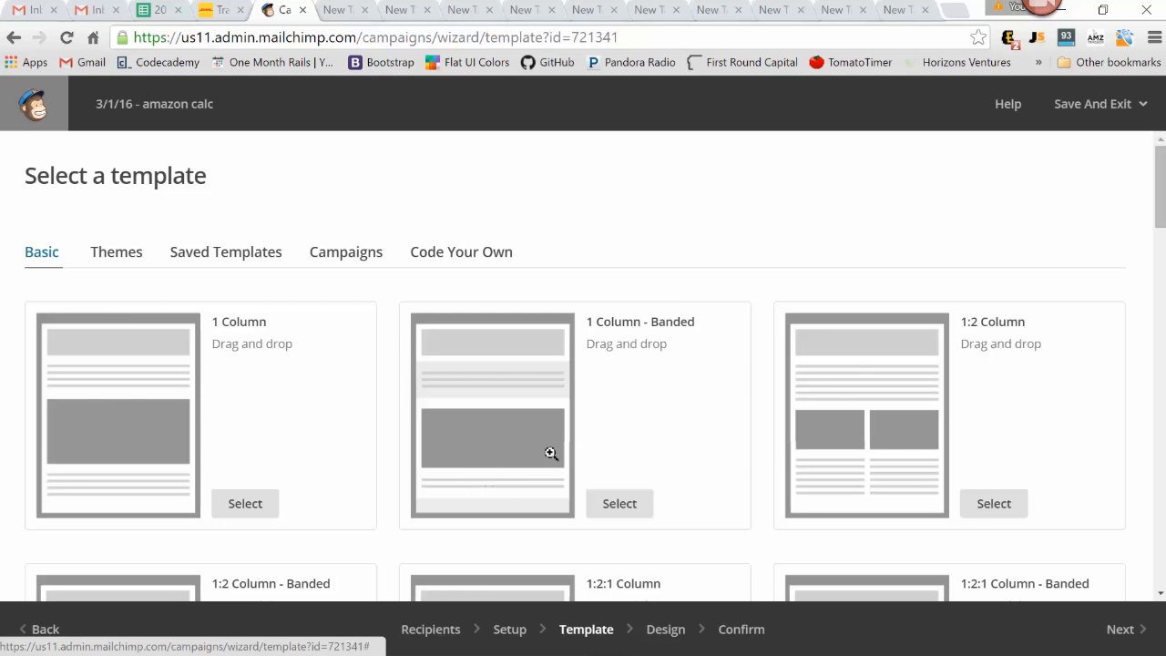
scroll(688, 337, "down", 7)
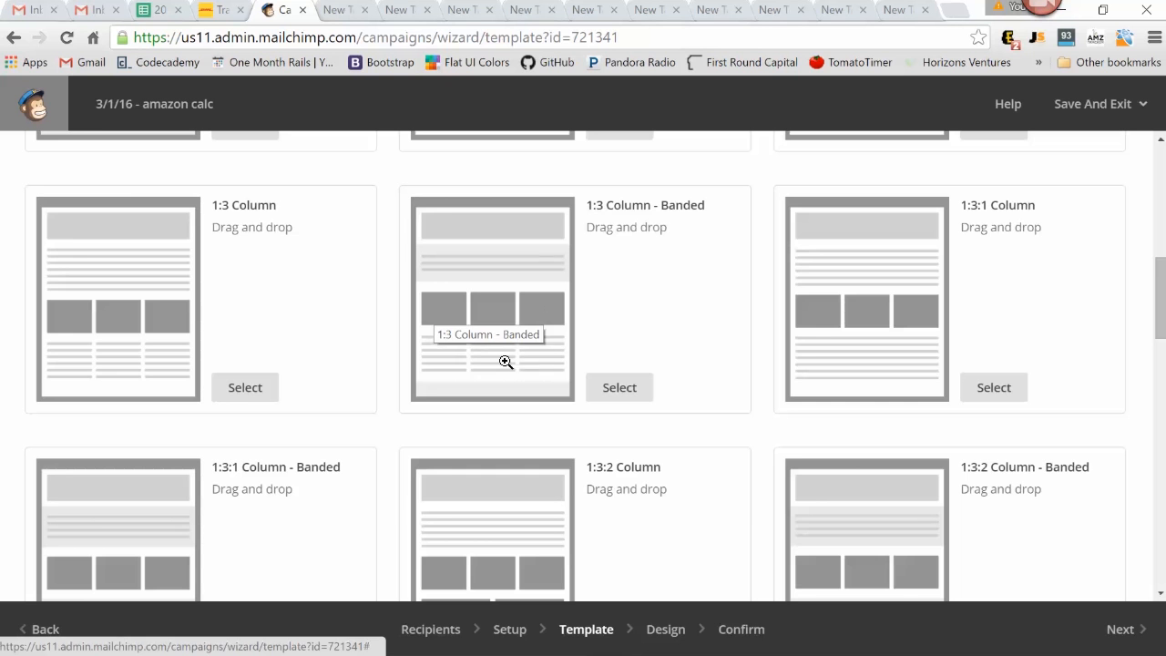
scroll(690, 282, "down", 5)
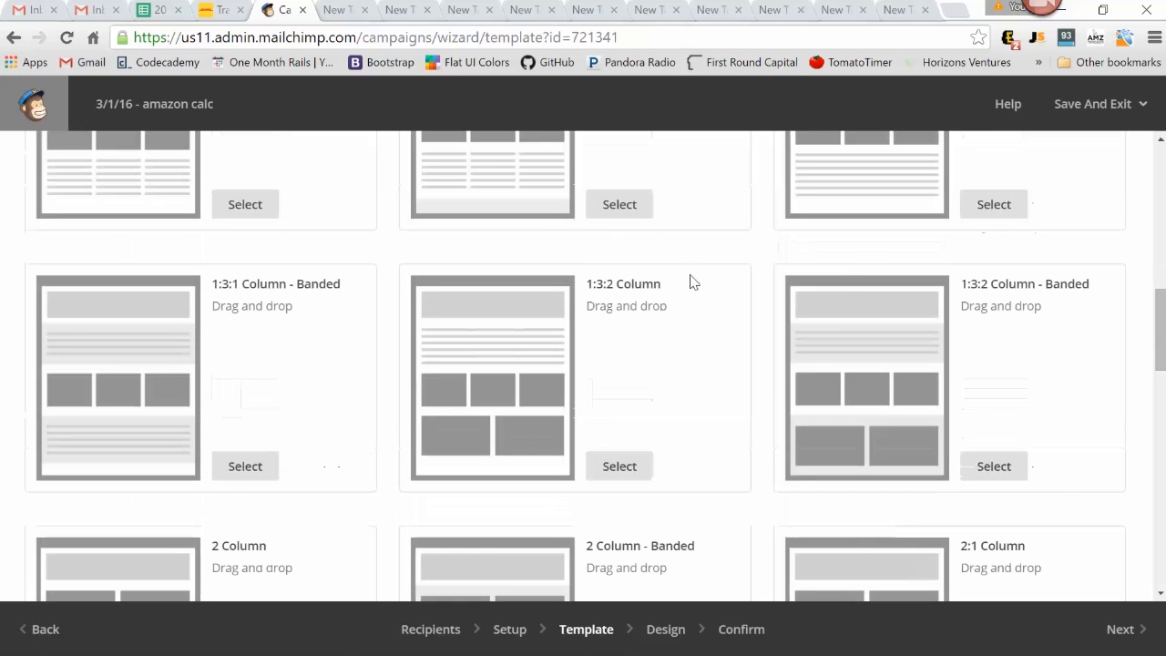
scroll(697, 309, "down", 10)
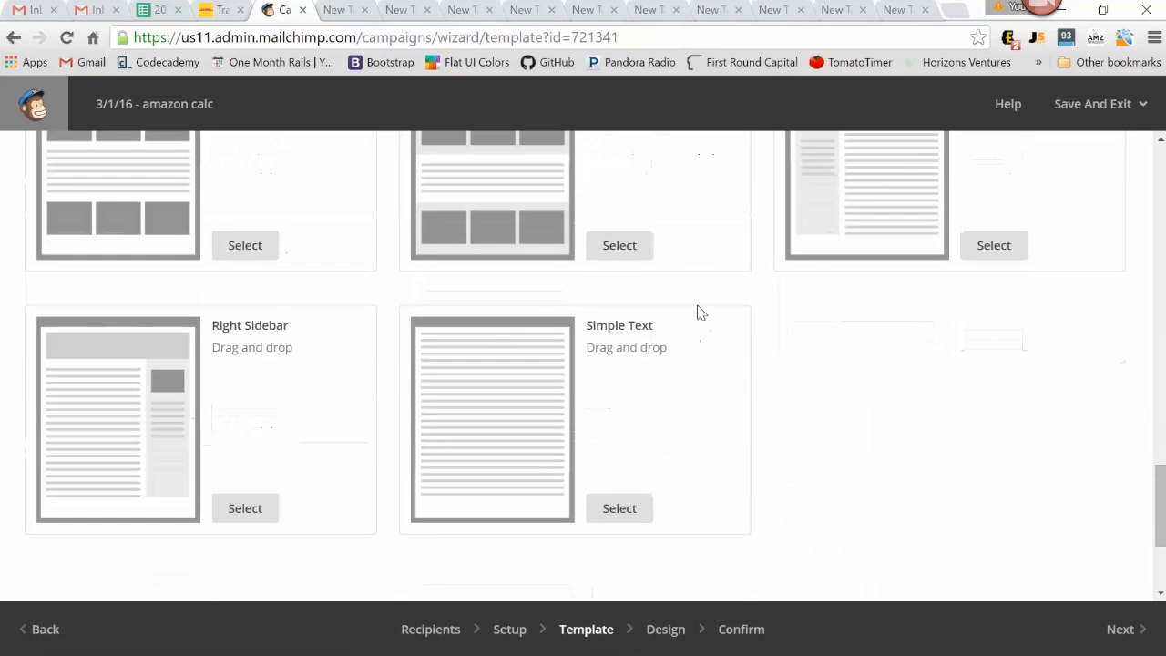
scroll(567, 429, "up", 8)
scroll(626, 417, "up", 15)
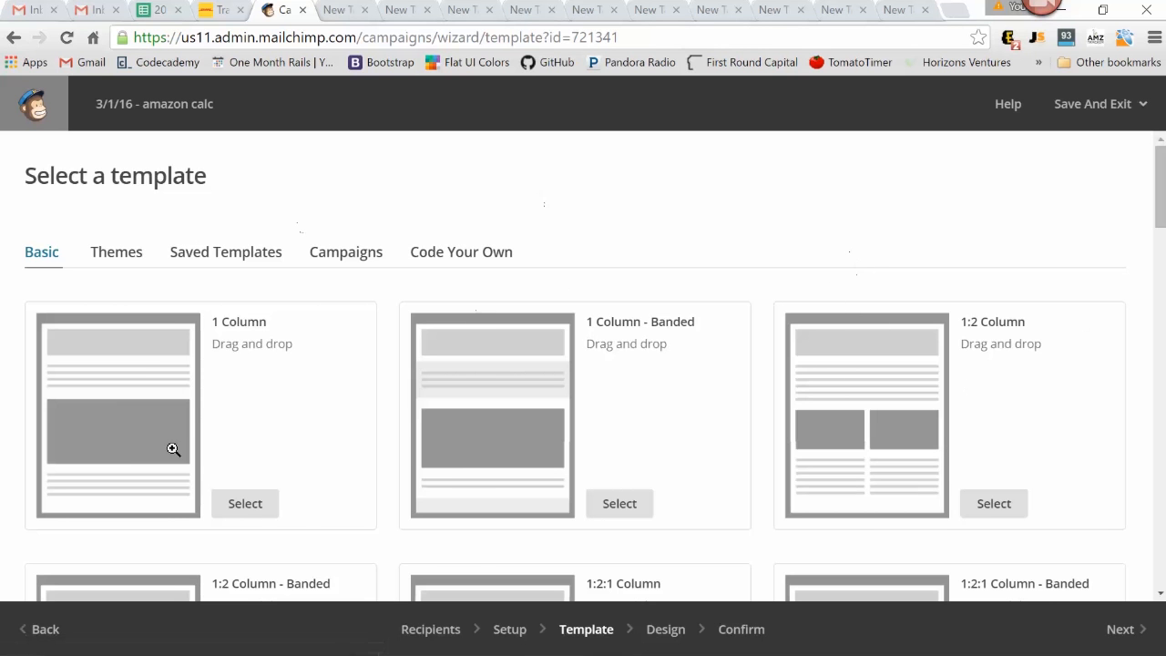
Choose the basic 1 Column template and add an empty image block directly below the body text
left_click(253, 505)
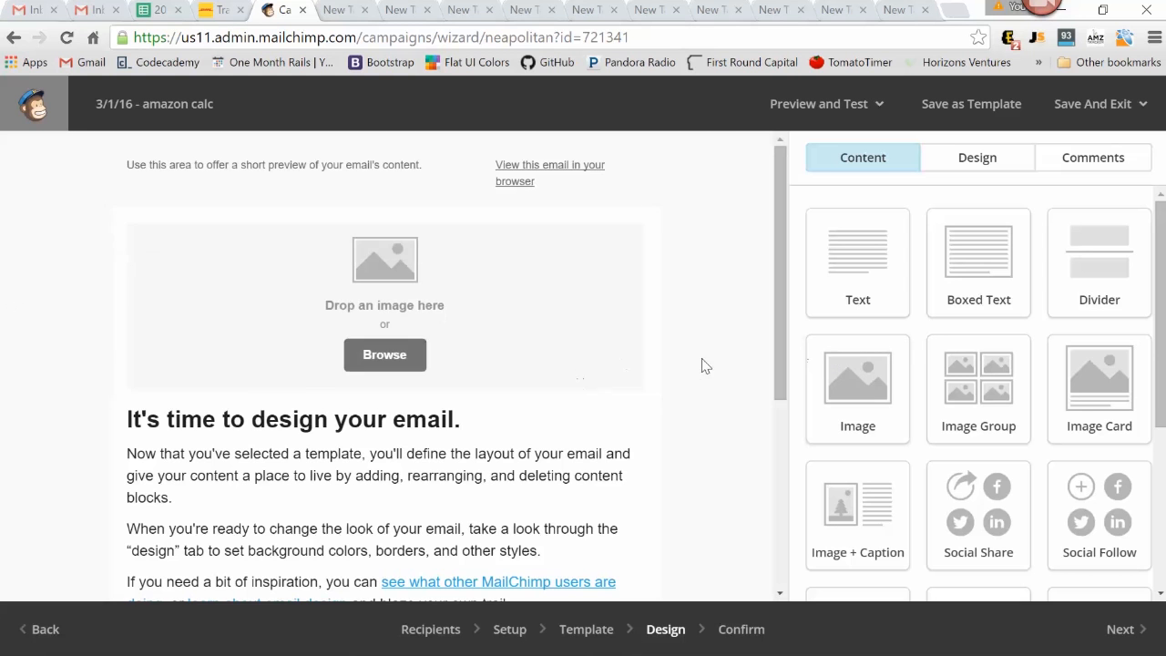
mouse_move(460, 282)
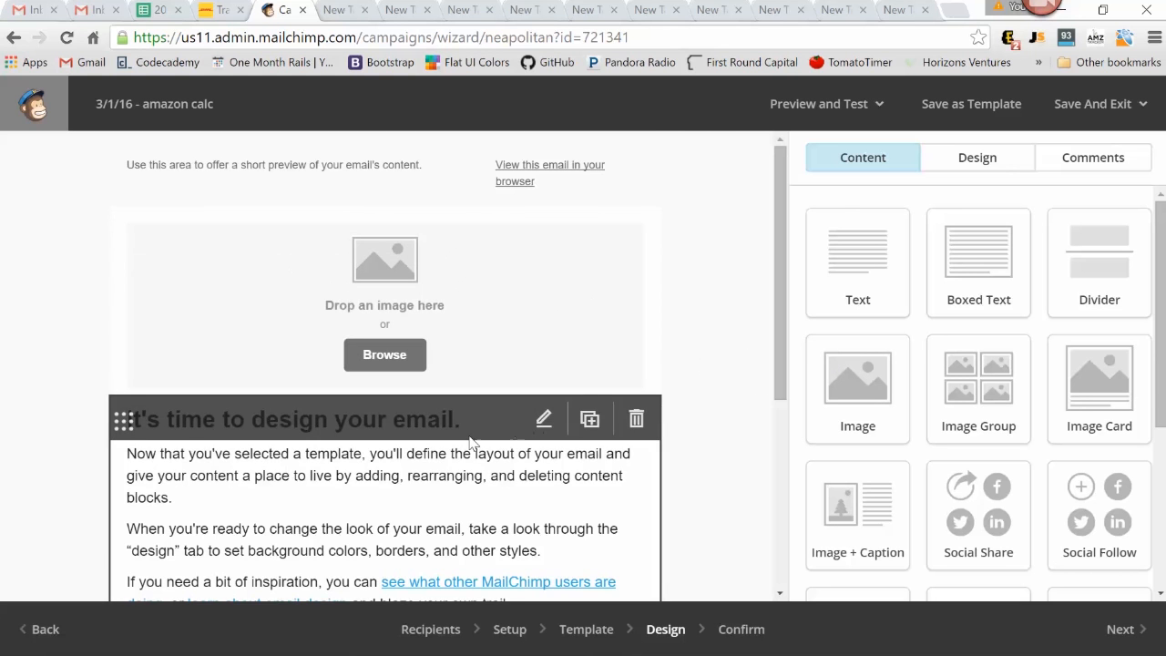
scroll(847, 394, "down", 1)
scroll(664, 403, "down", 1)
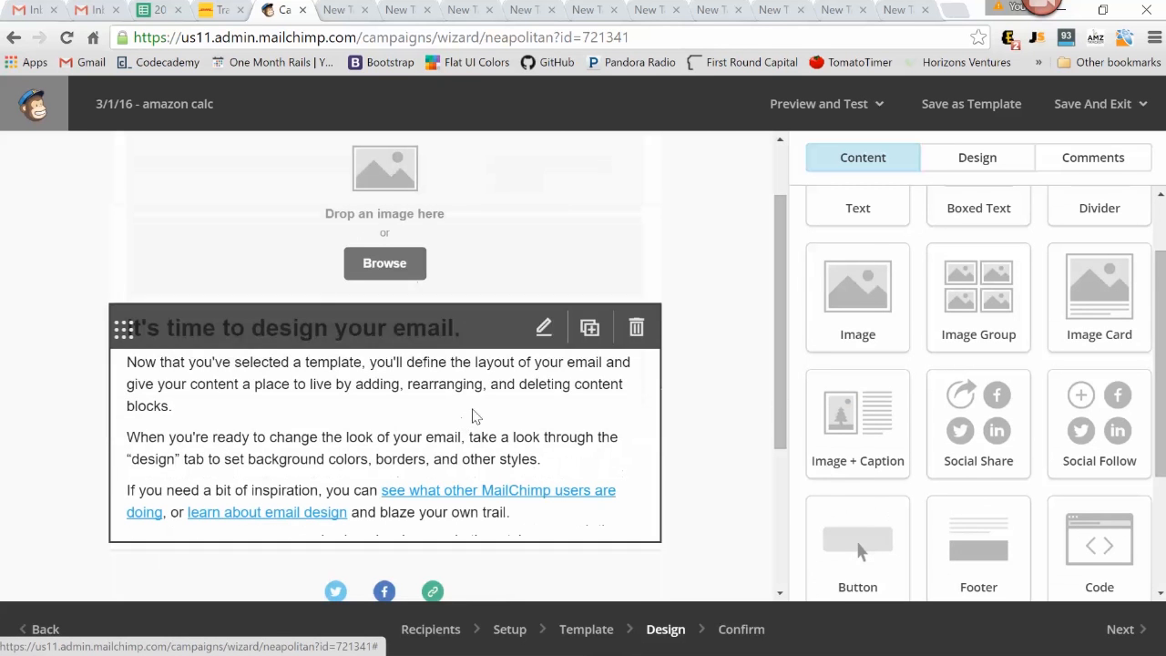
left_click_drag(858, 305, 546, 517)
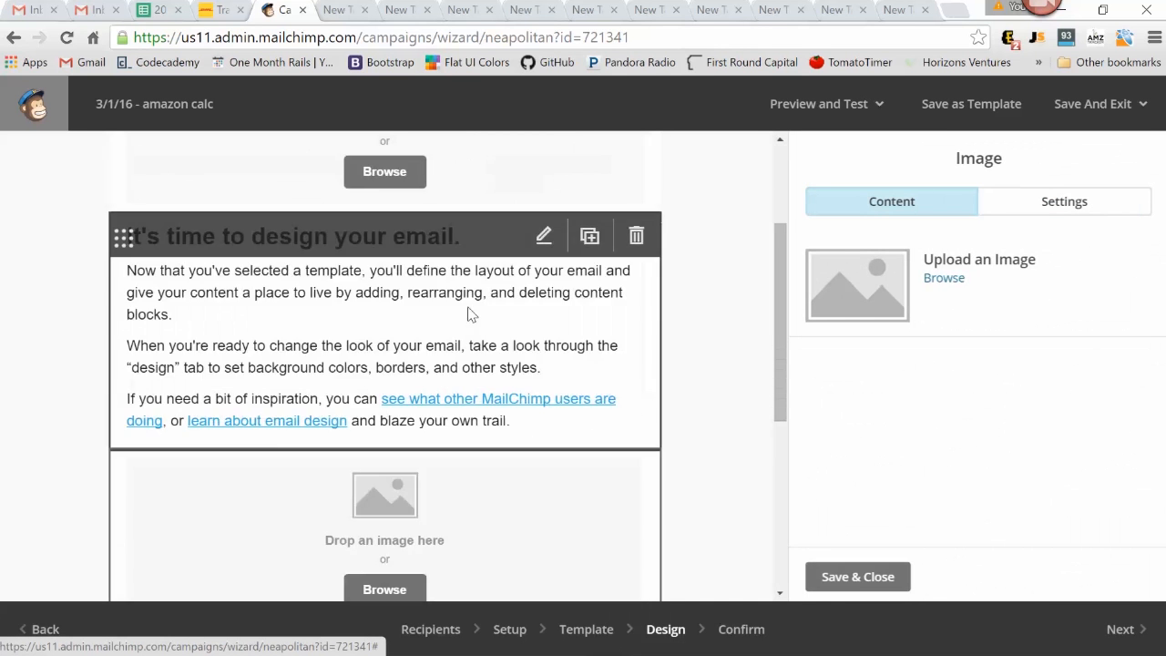
scroll(388, 337, "down", 2)
scroll(395, 375, "up", 1)
left_click(720, 283)
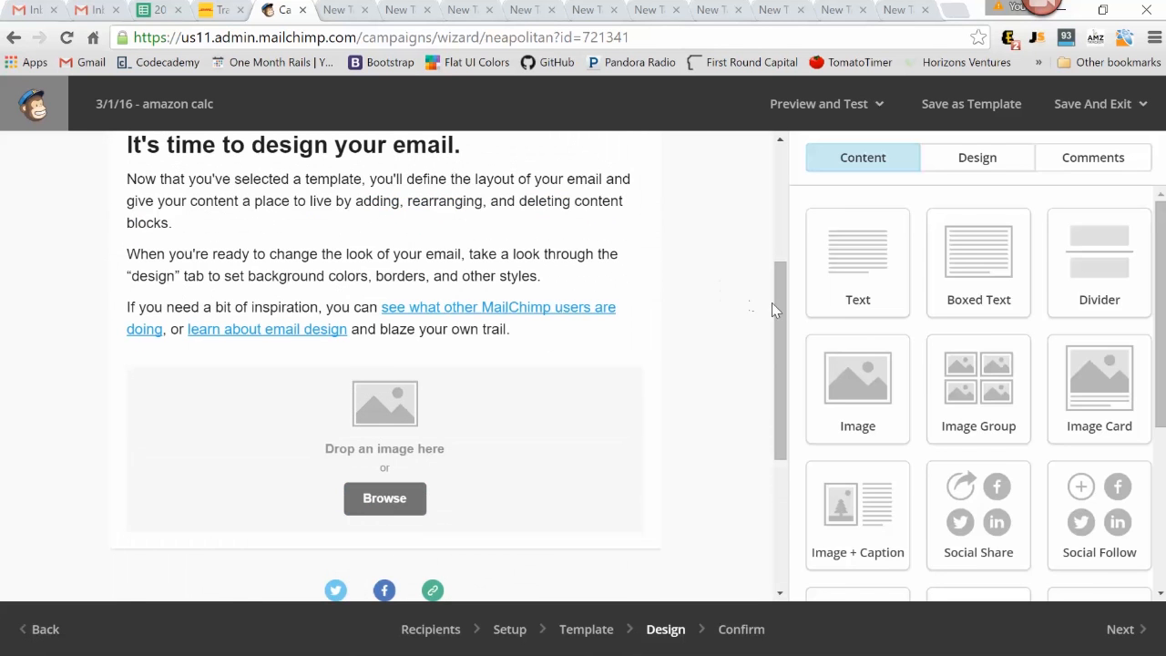
Insert a button block between the body text and the lower image block, and review its style options
scroll(1011, 314, "down", 2)
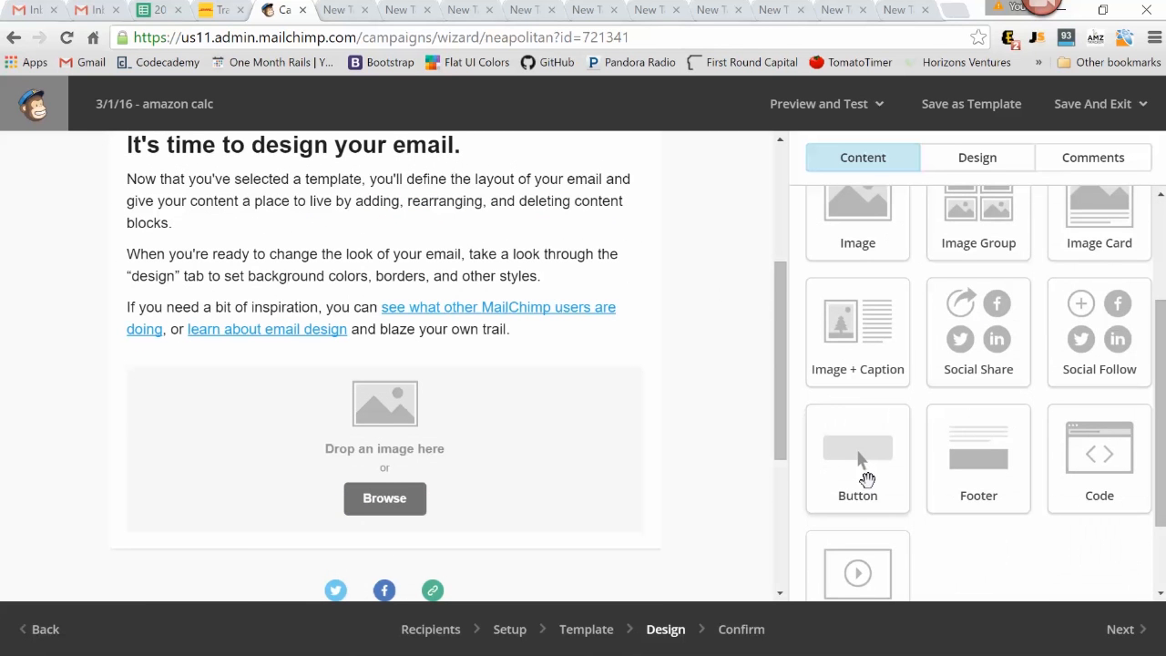
left_click_drag(861, 460, 508, 372)
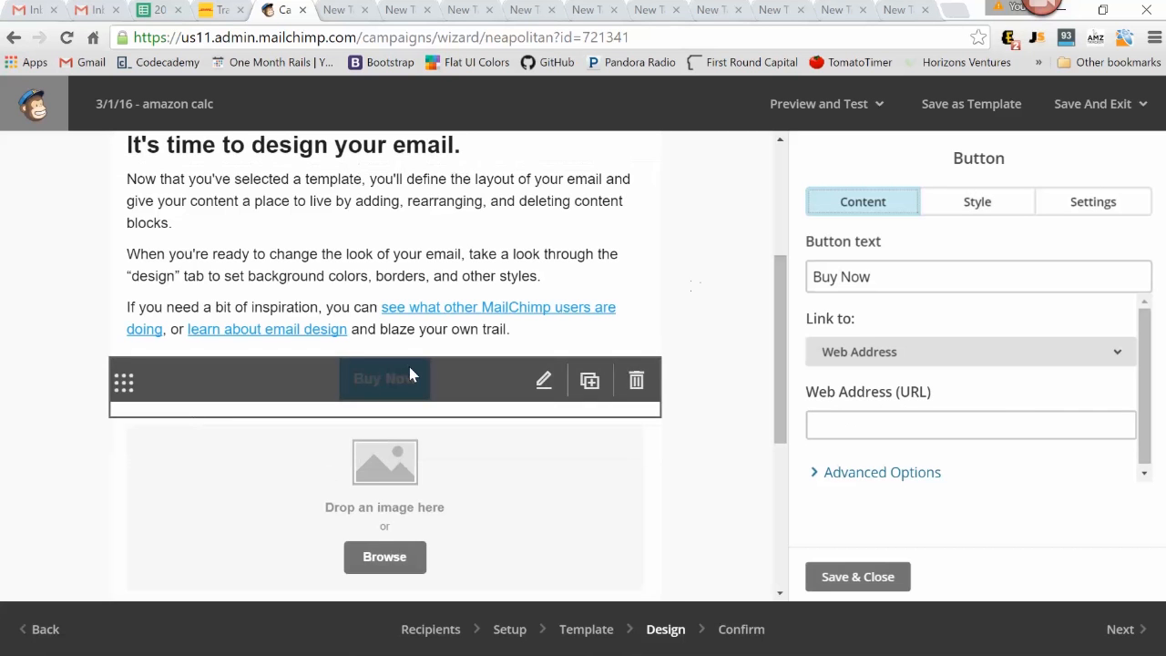
left_click(929, 202)
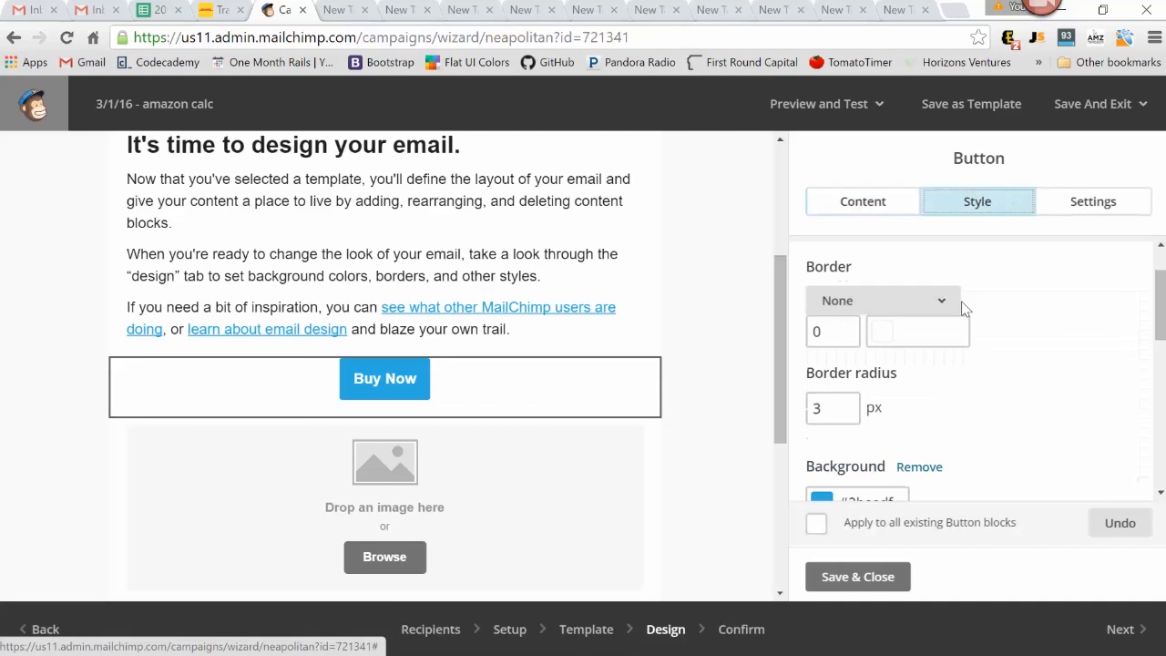
scroll(1057, 295, "down", 1)
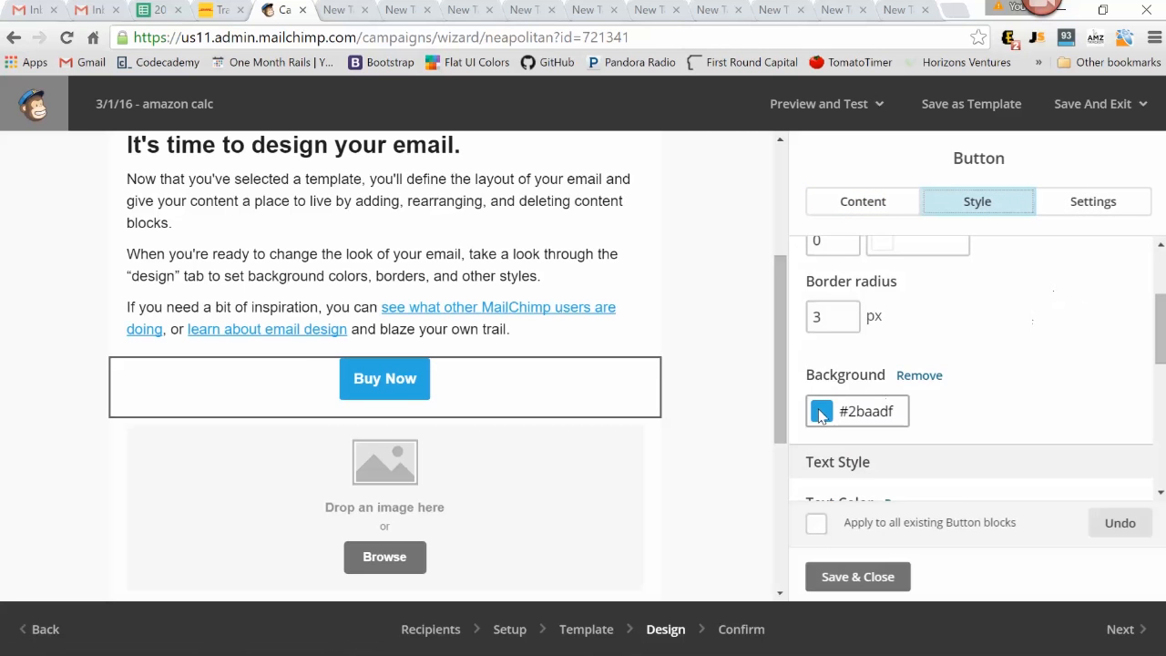
left_click(861, 411)
scroll(980, 450, "down", 3)
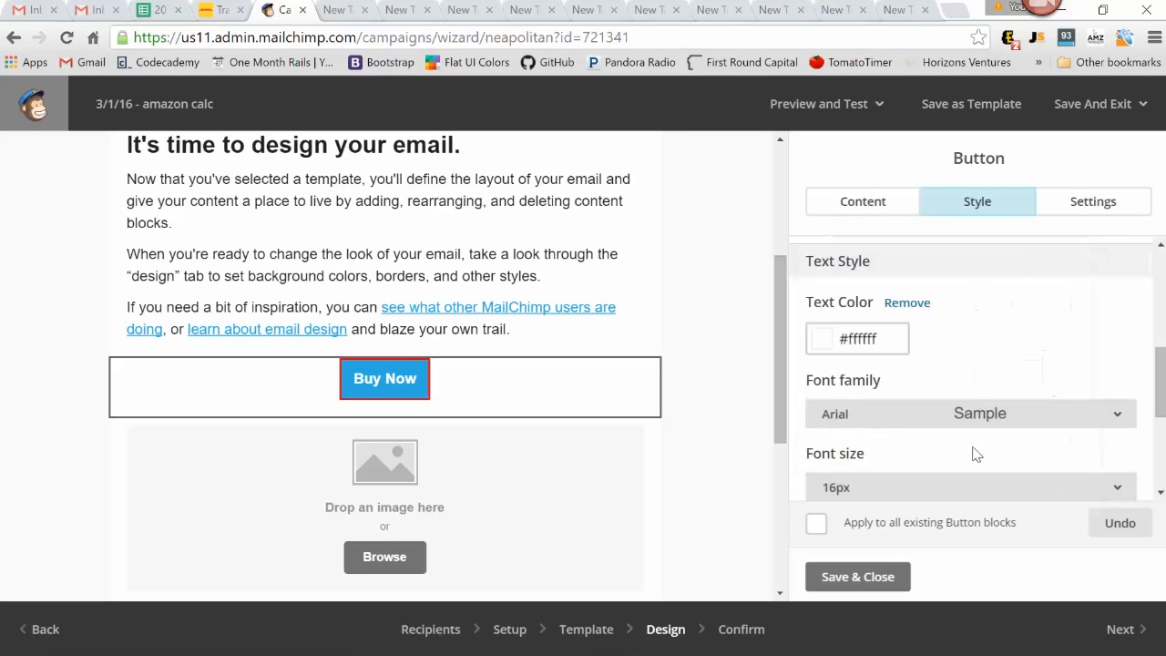
scroll(1000, 344, "up", 2)
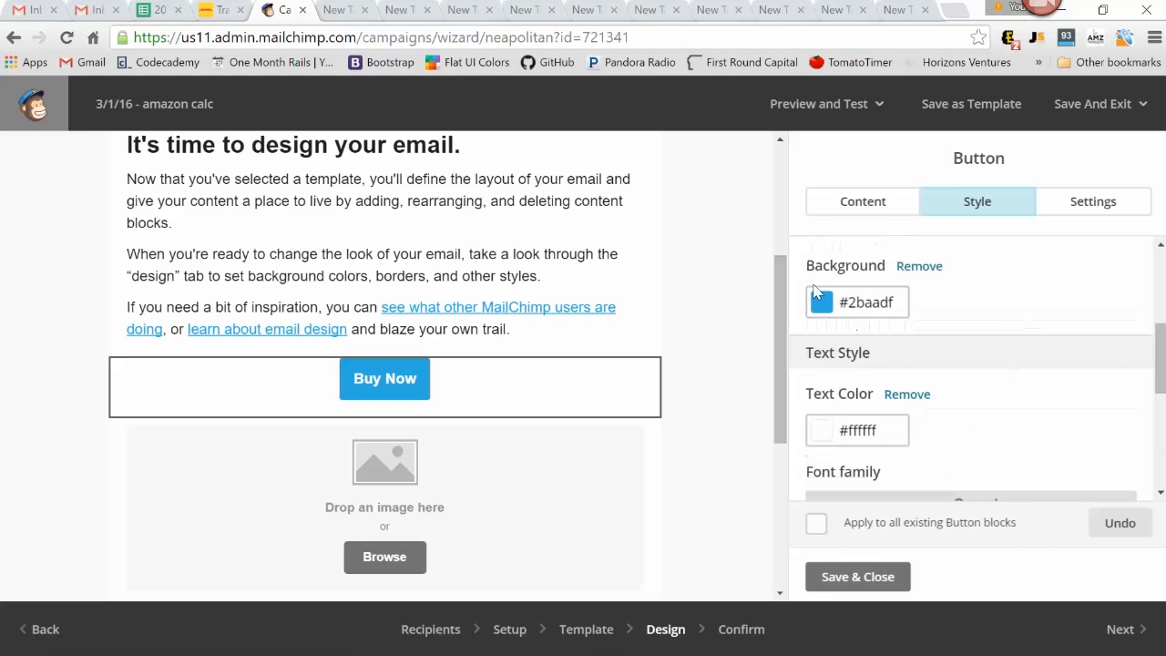
Set the Buy Now button's background color to red #dd2929 and save the block
left_click(860, 304)
left_click(978, 393)
scroll(977, 392, "down", 1)
left_click(976, 379)
left_click(976, 318)
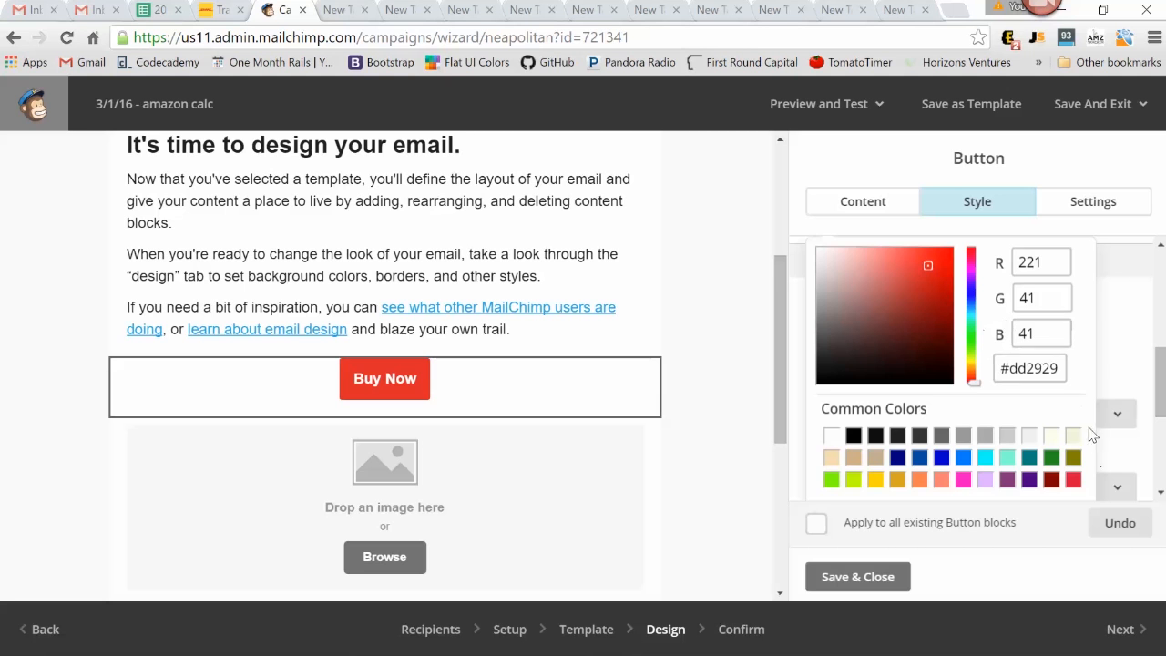
left_click(1133, 333)
scroll(1055, 354, "up", 2)
scroll(1053, 353, "up", 1)
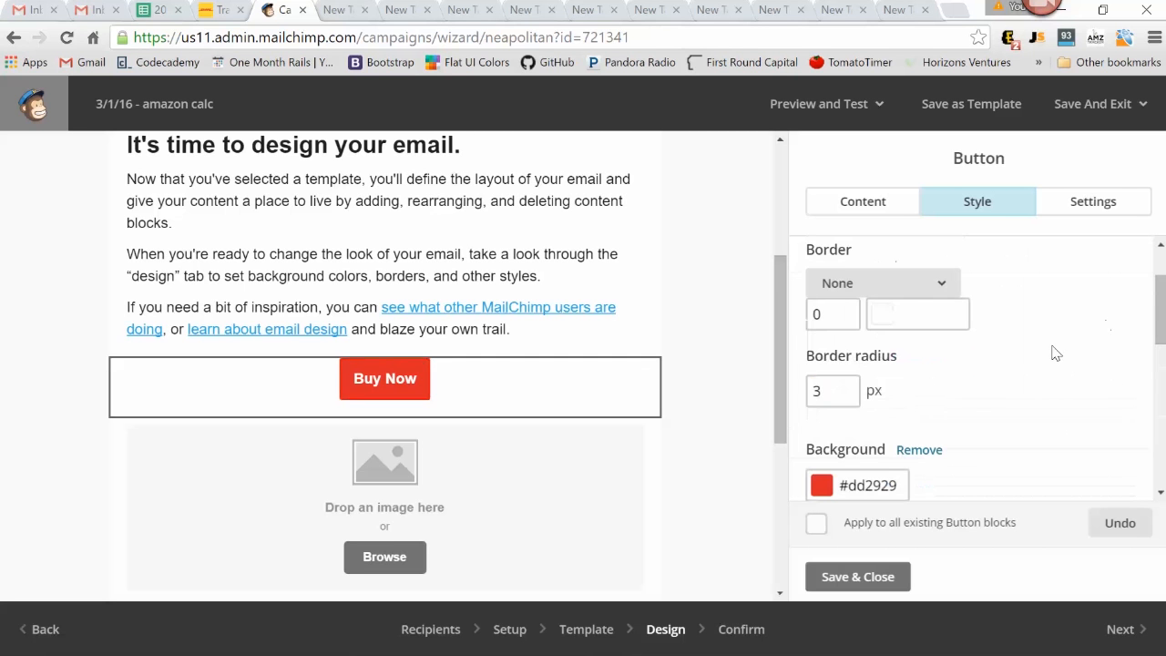
scroll(1026, 395, "up", 1)
left_click(857, 575)
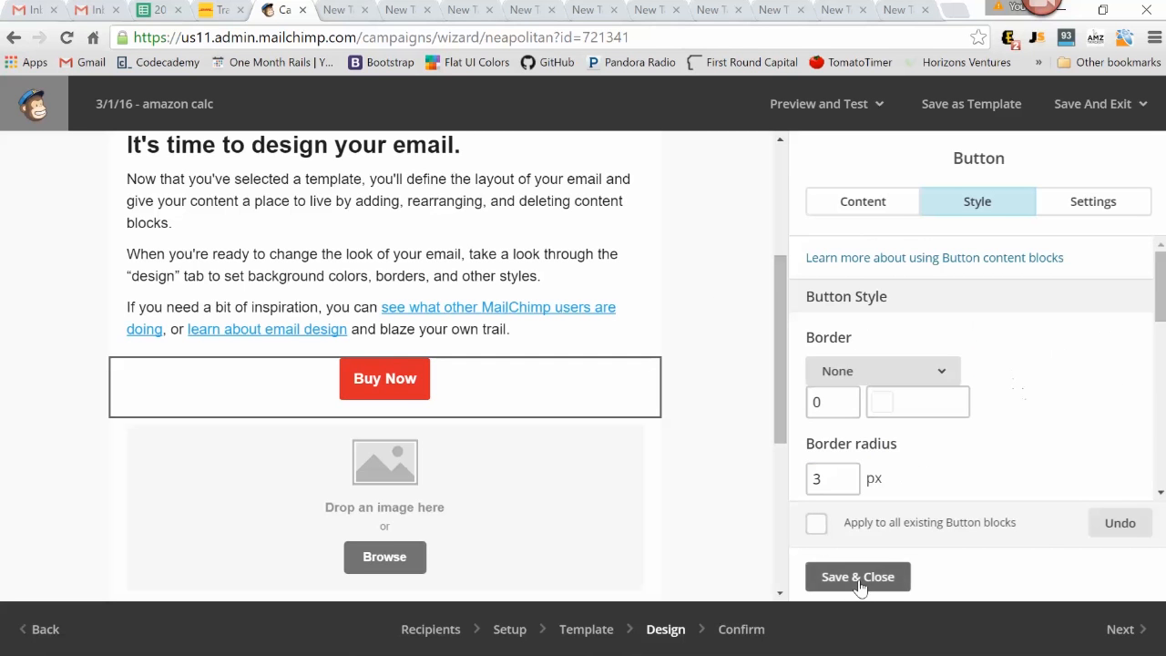
Look over the style categories available for the email's overall design
scroll(698, 331, "up", 1)
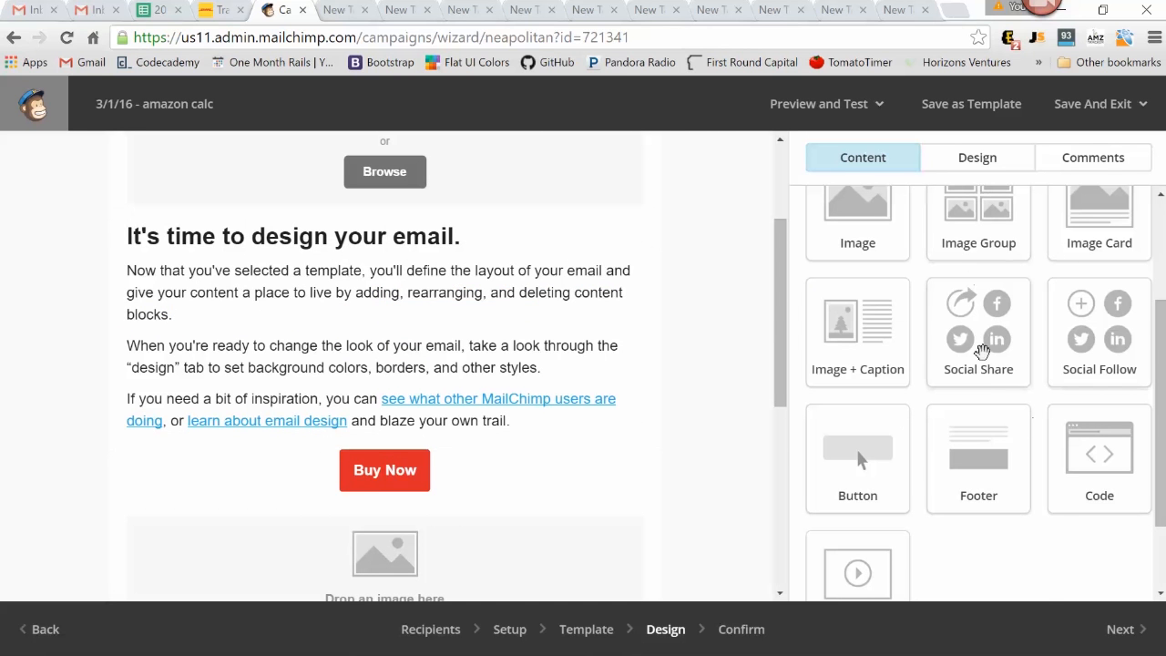
scroll(989, 382, "up", 2)
left_click(985, 164)
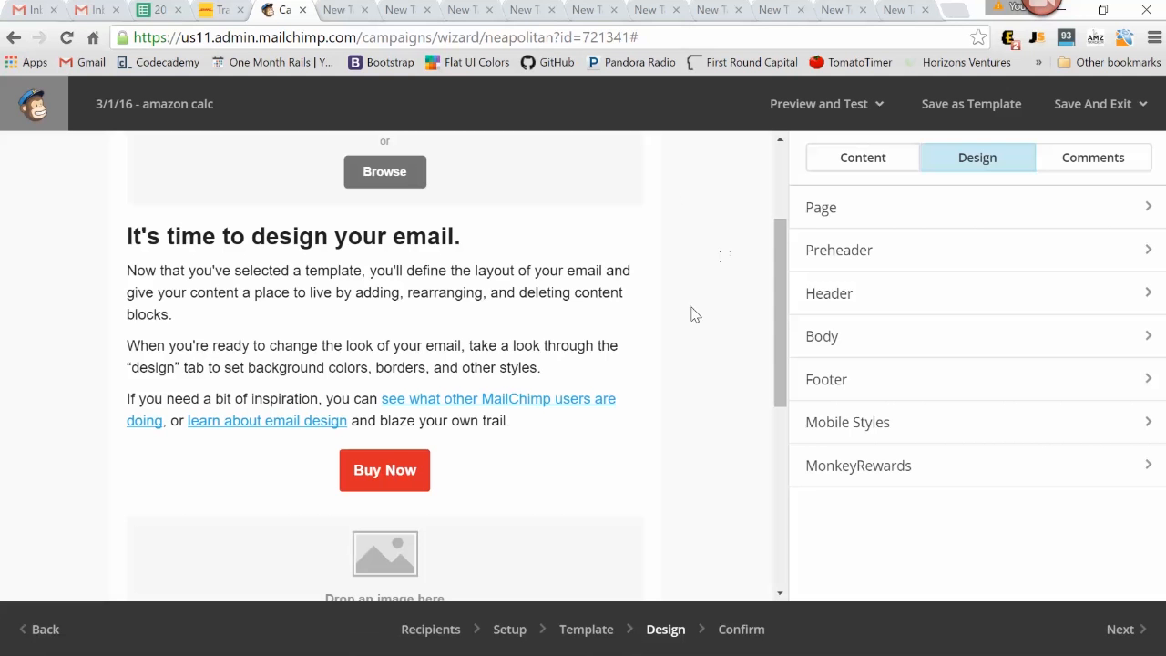
Replace the placeholder preview text above the header image with "Follow these tips for Amazon success!" and save it
scroll(694, 311, "up", 2)
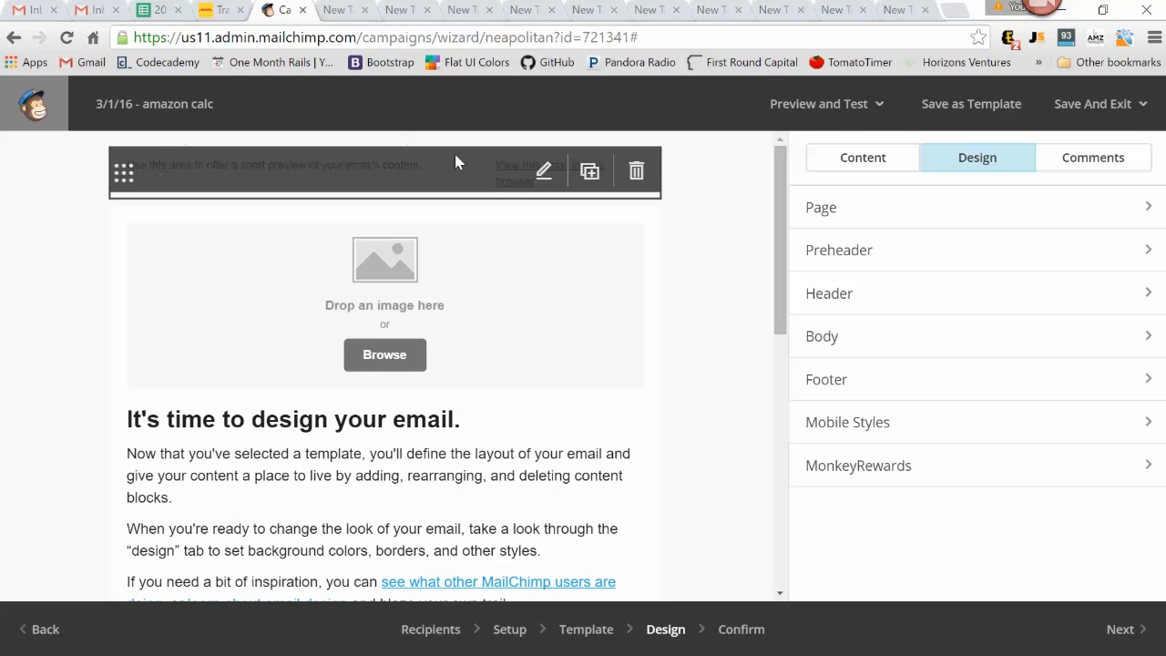
left_click(544, 172)
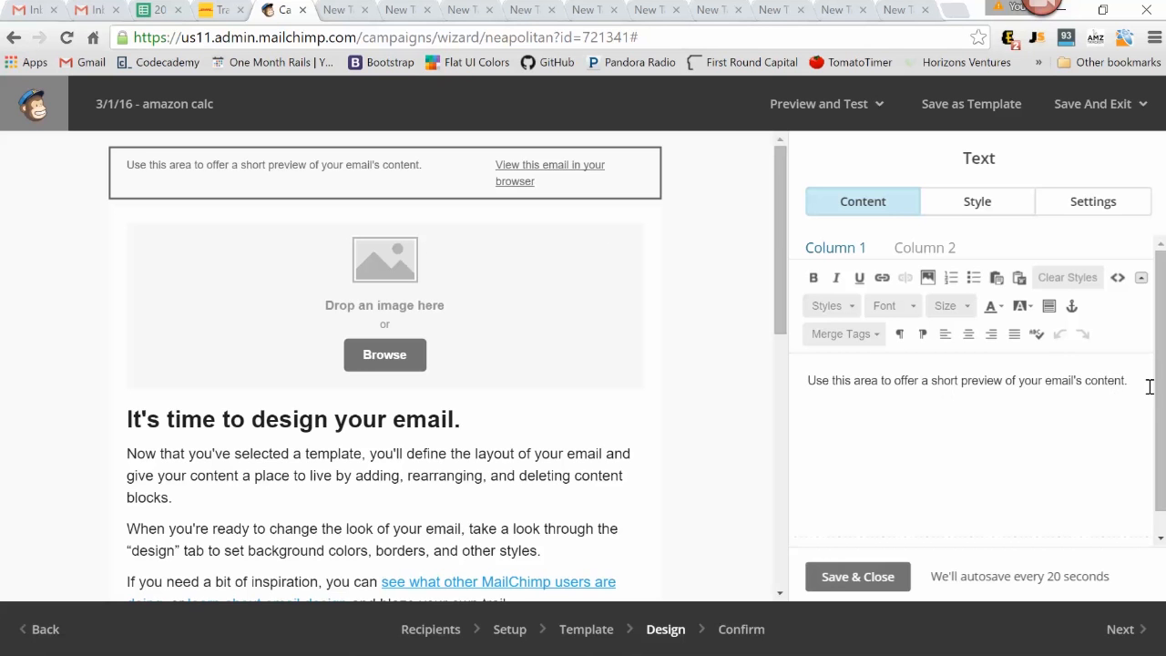
left_click_drag(1144, 385, 763, 363)
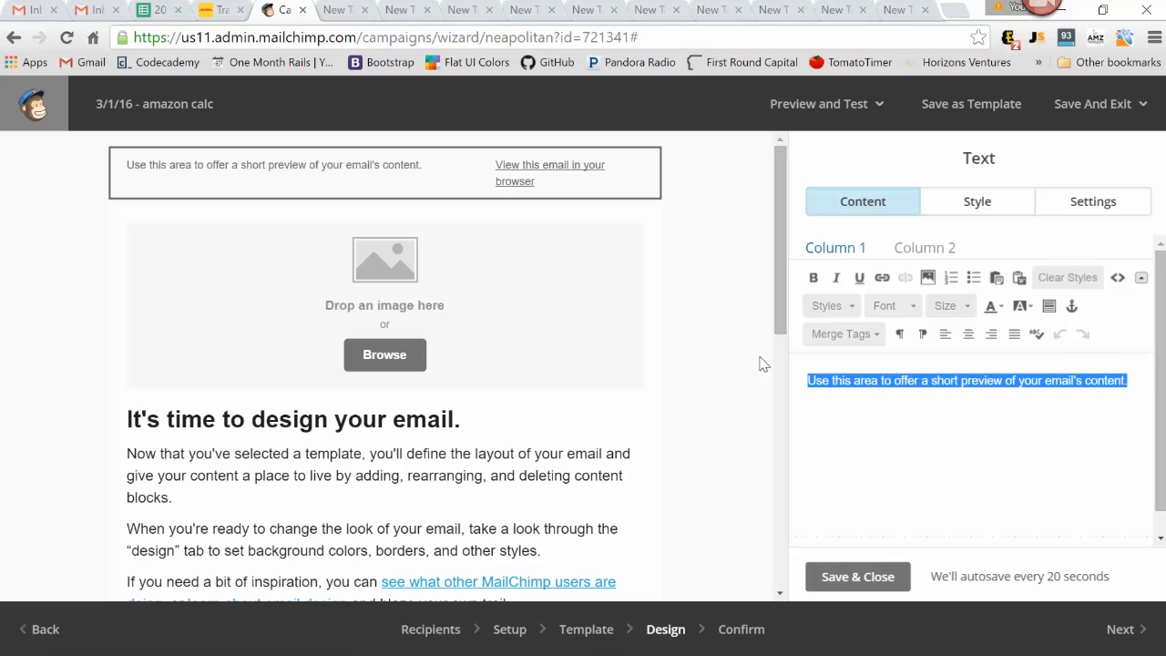
type("Follow these tips for Amazon success!")
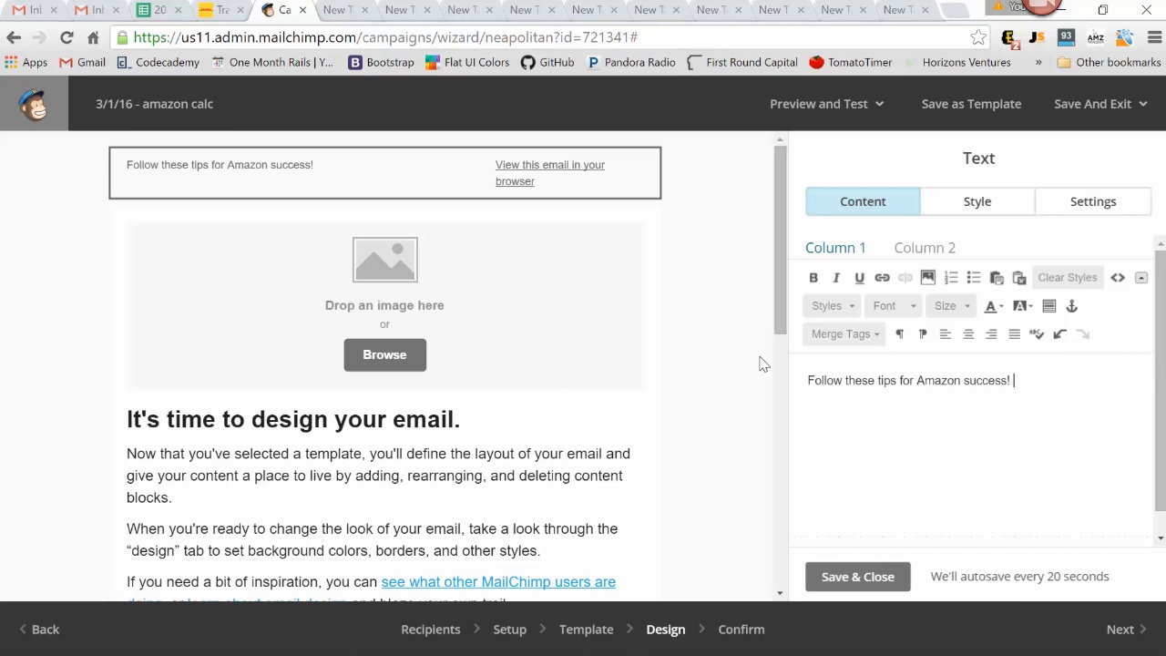
left_click(885, 579)
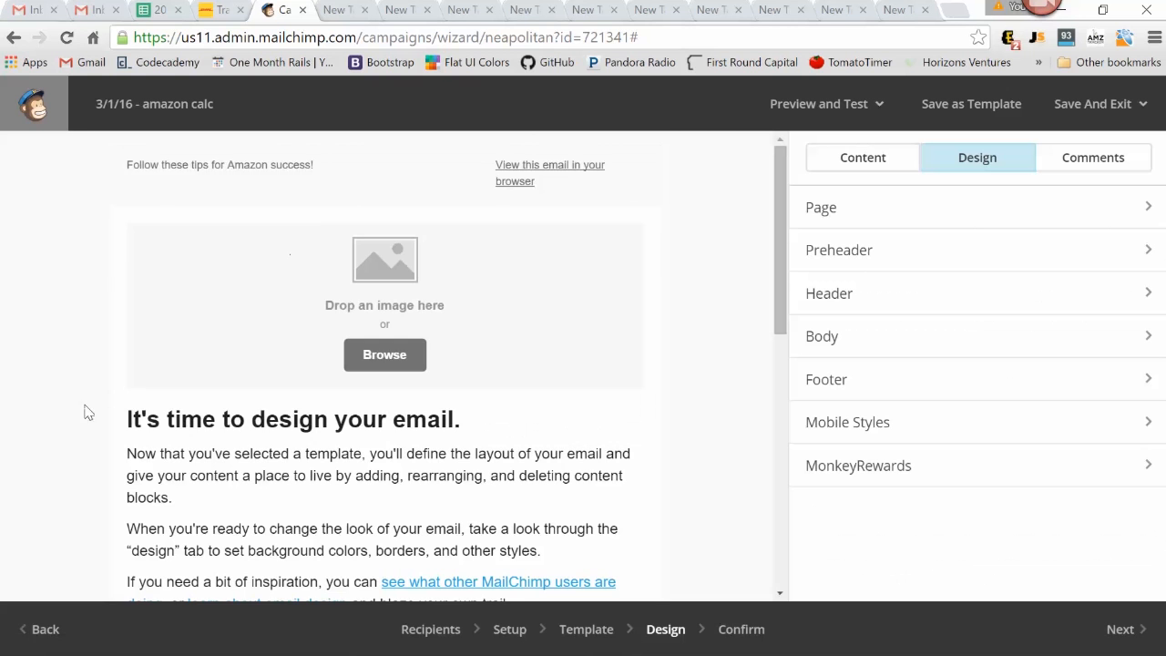
Check the content options of the header image block, then close them without adding an image
mouse_move(266, 191)
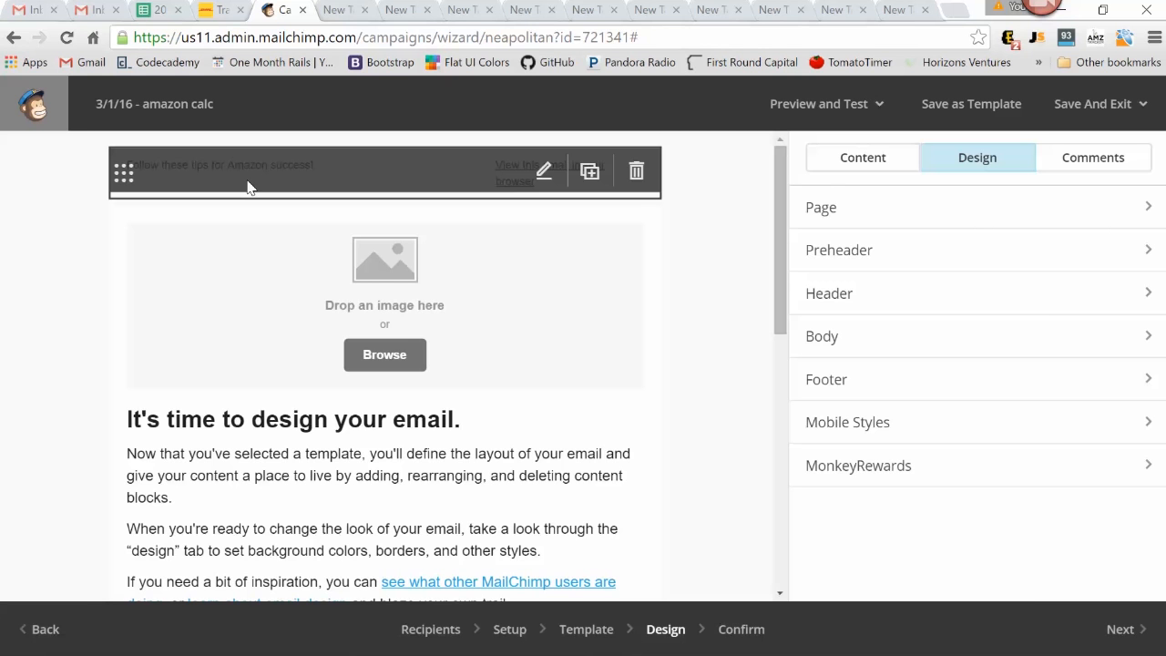
left_click(863, 157)
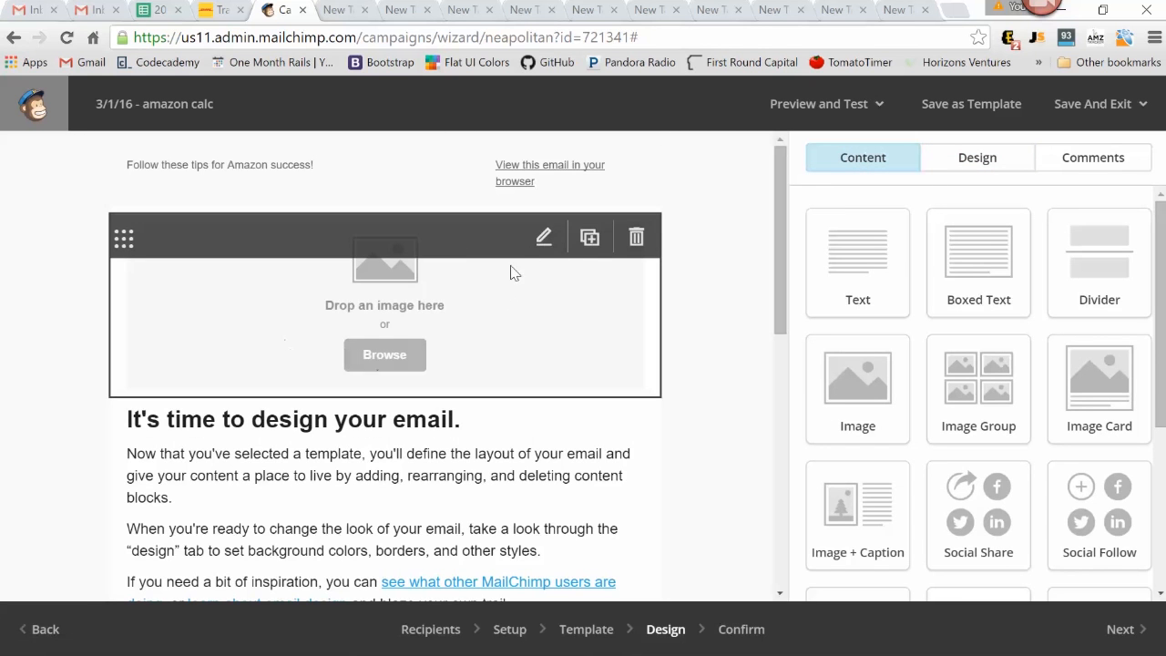
left_click(544, 237)
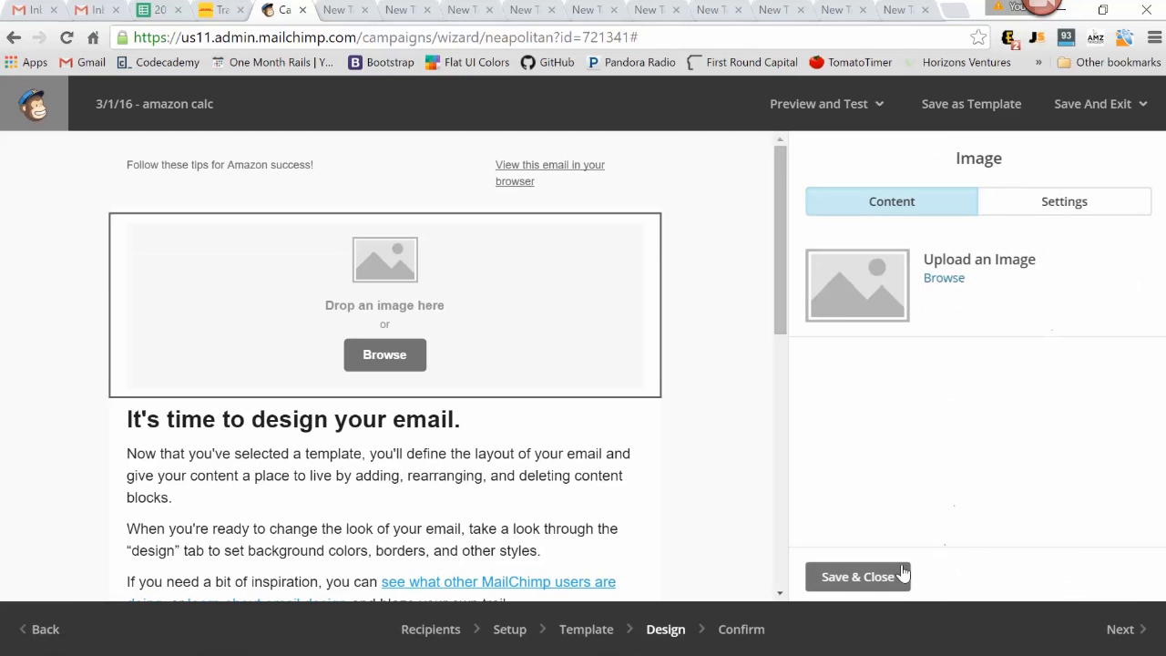
left_click(902, 572)
Examine the main text block's style options and its text content
scroll(422, 352, "down", 1)
left_click(546, 329)
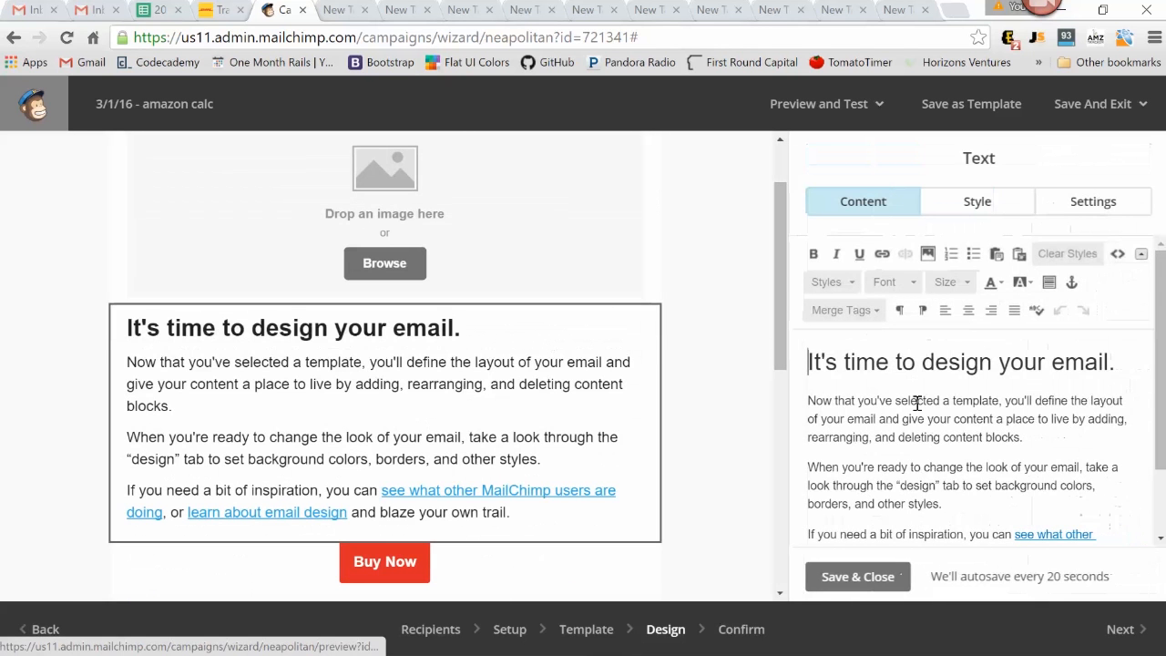
left_click(981, 202)
scroll(1043, 358, "down", 2)
left_click(888, 209)
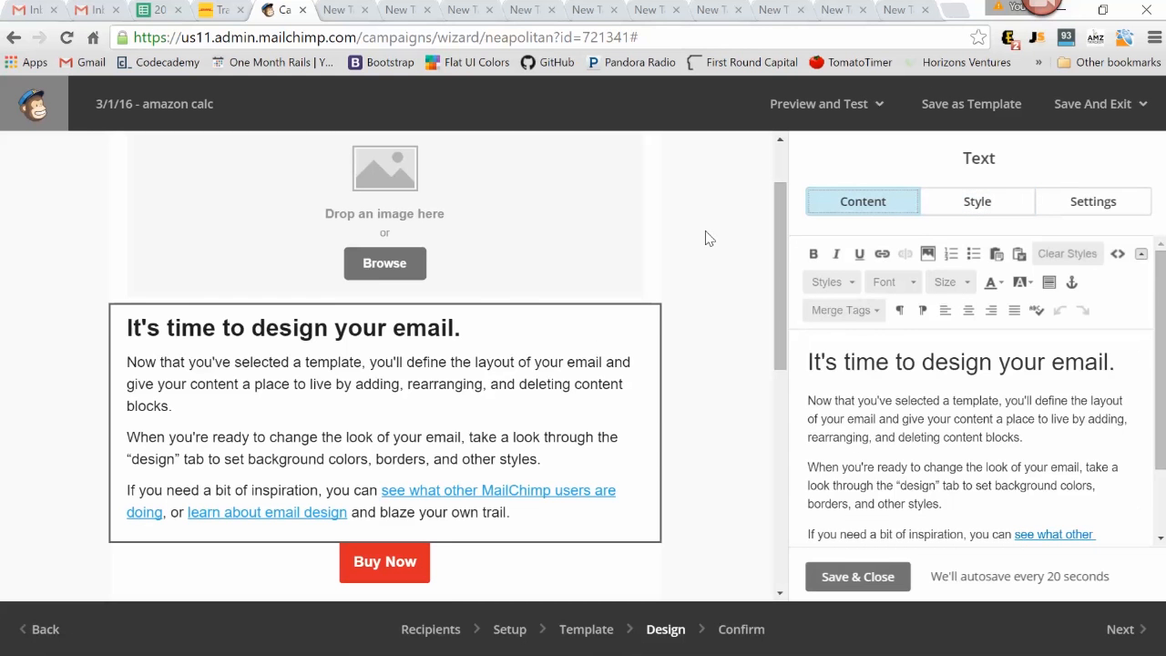
scroll(707, 239, "down", 3)
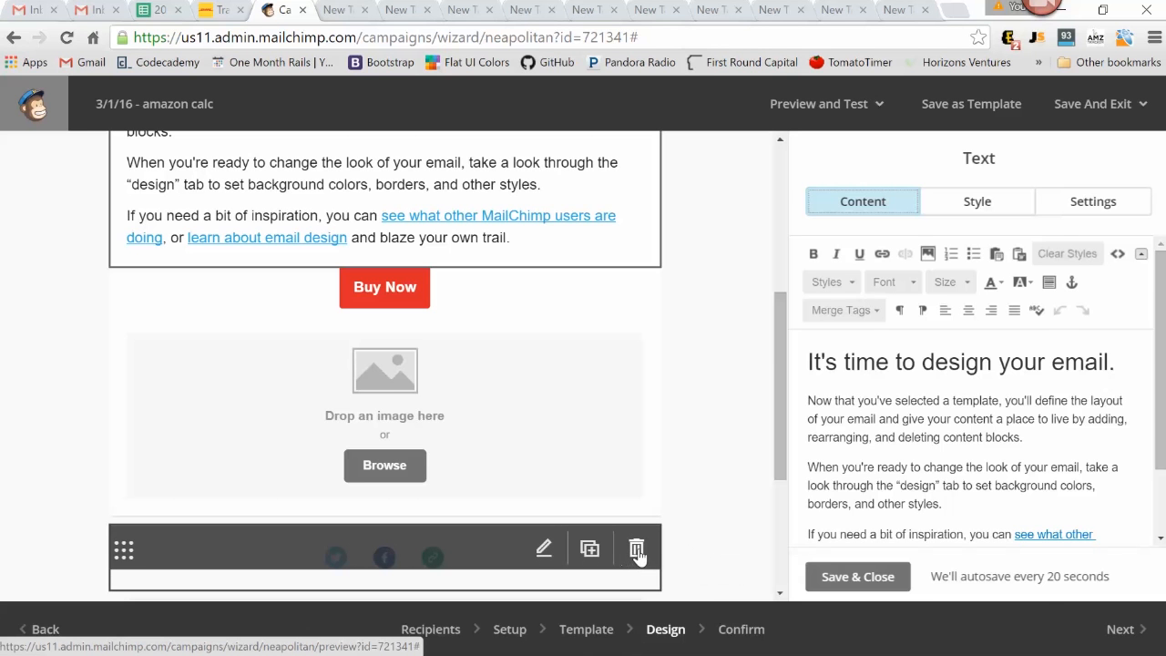
left_click(542, 549)
left_click(1045, 332)
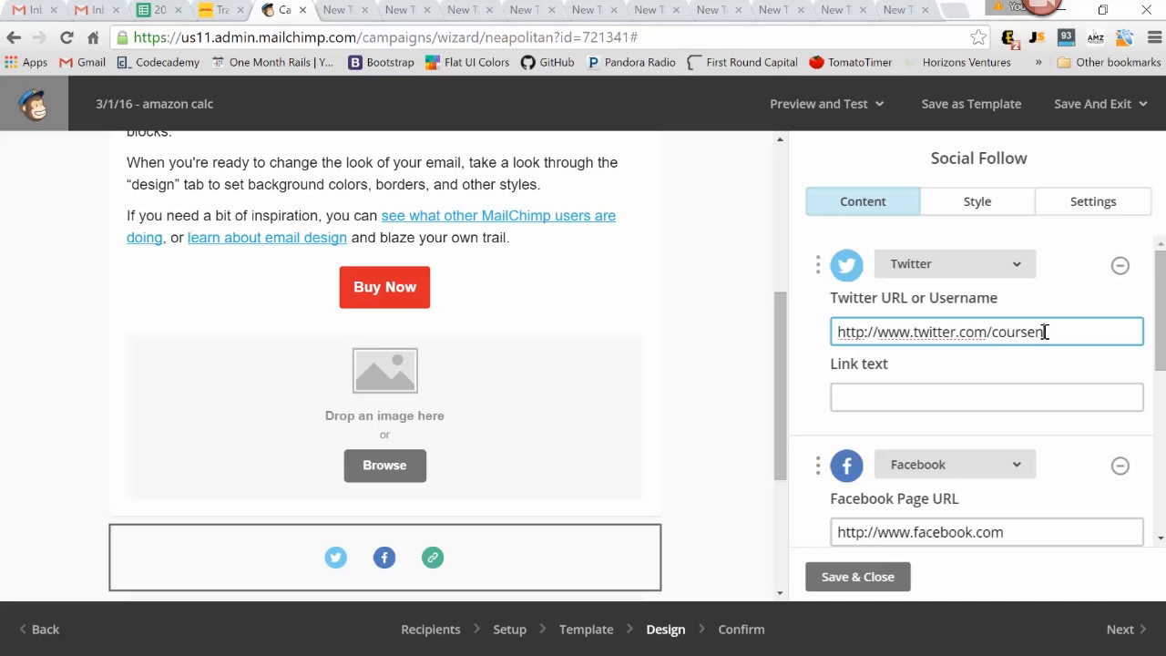
left_click(1035, 537)
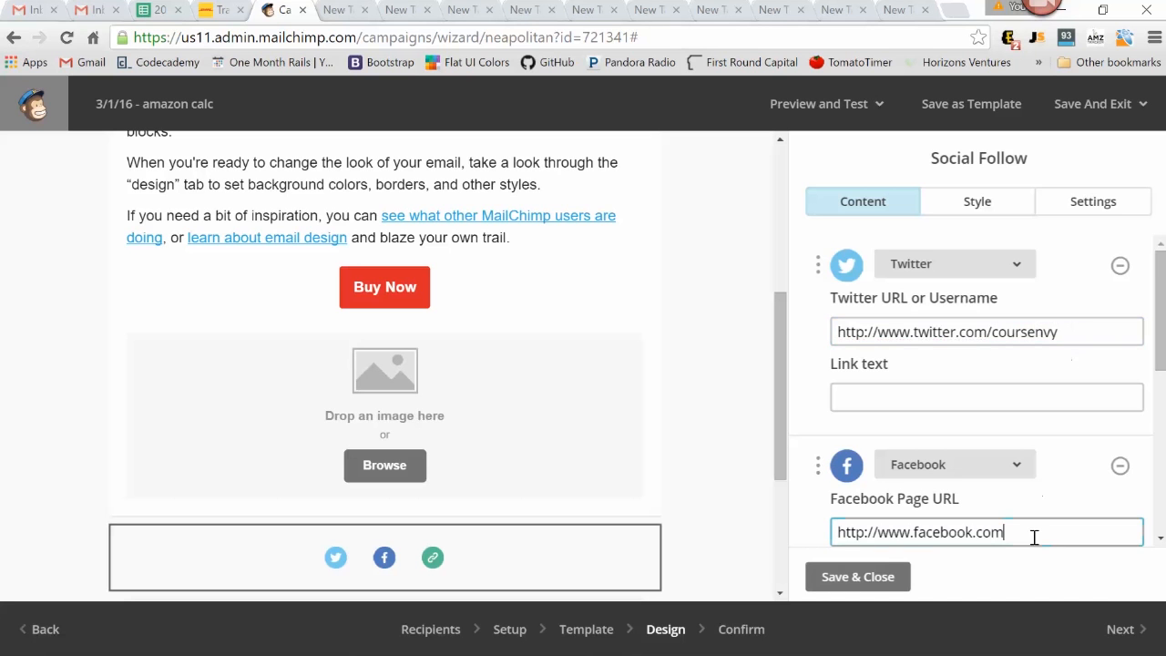
type("/coursenvy")
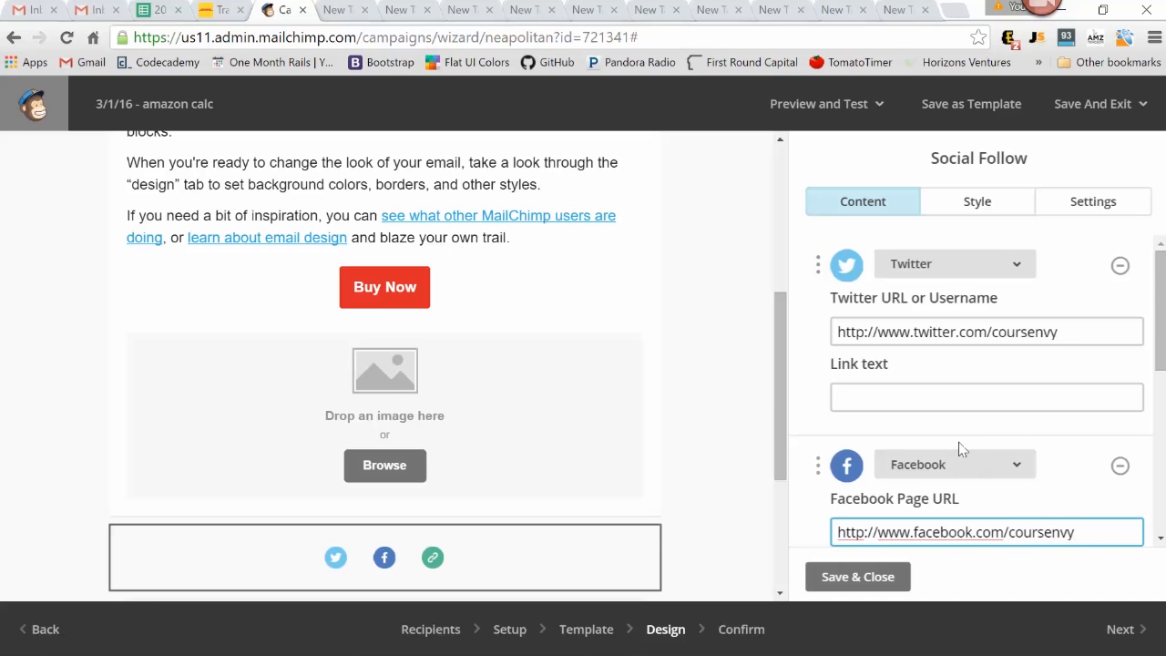
left_click(838, 575)
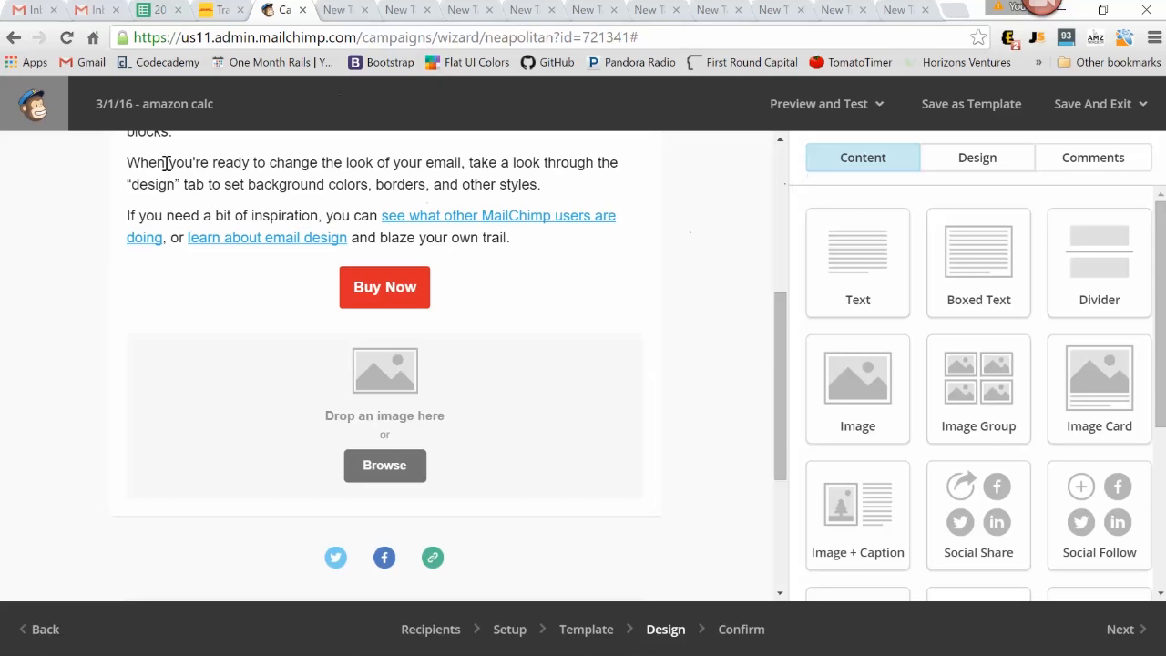
Continue to campaign confirmation, expand the segmentation conditions, and review the subject line, replies, tracking and email format entries
mouse_move(473, 403)
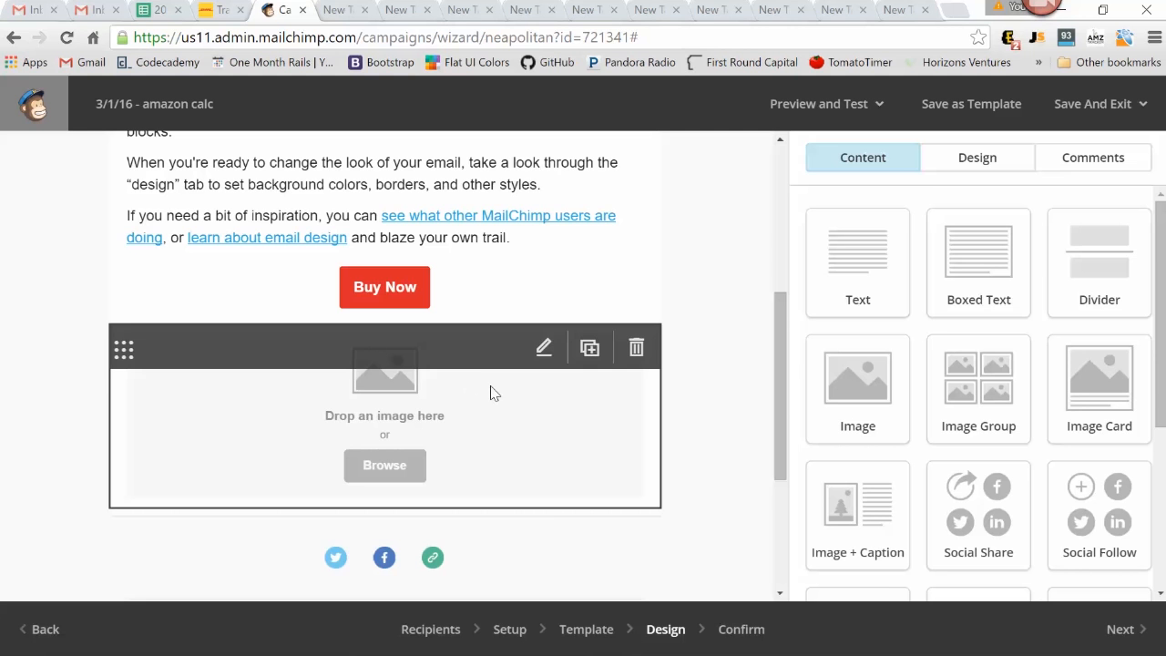
left_click(1145, 628)
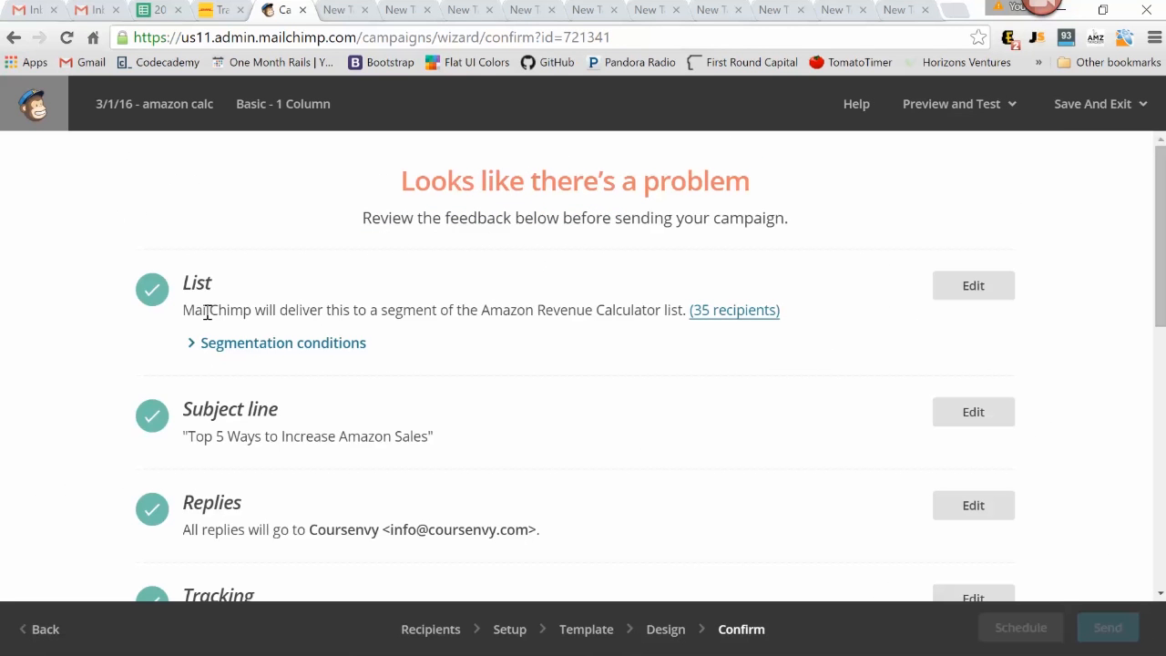
left_click(197, 344)
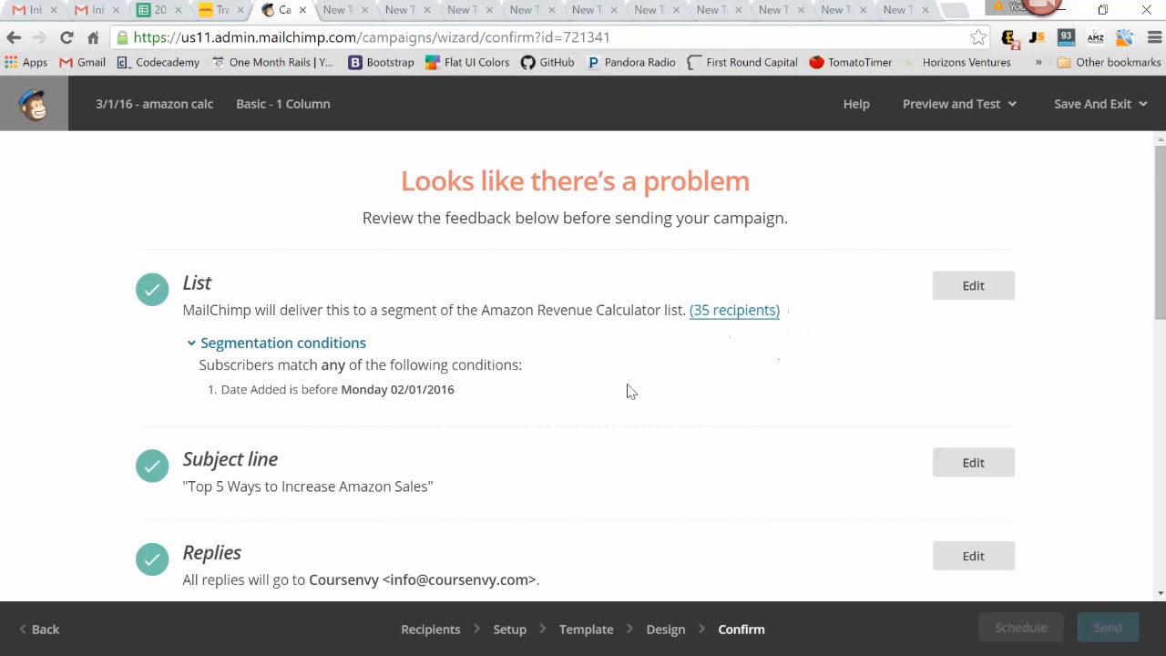
scroll(629, 390, "down", 2)
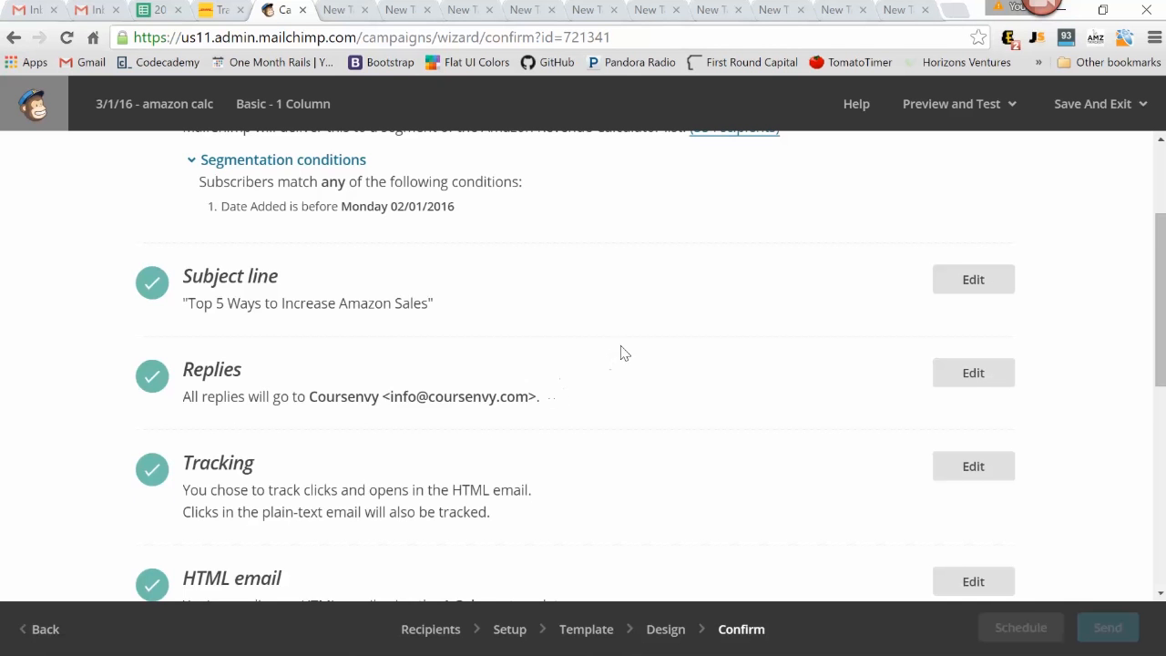
scroll(624, 355, "down", 1)
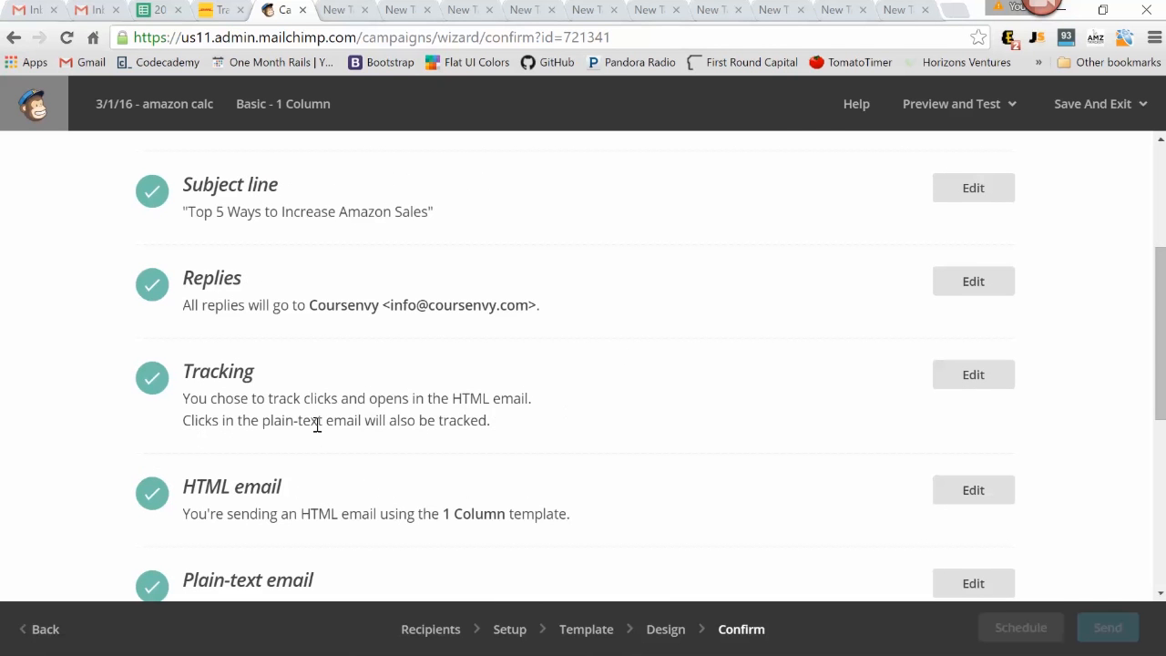
Review the remaining confirmation checklist entries, from tracking through plain-text email, default text content and MonkeyRewards
scroll(616, 395, "down", 1)
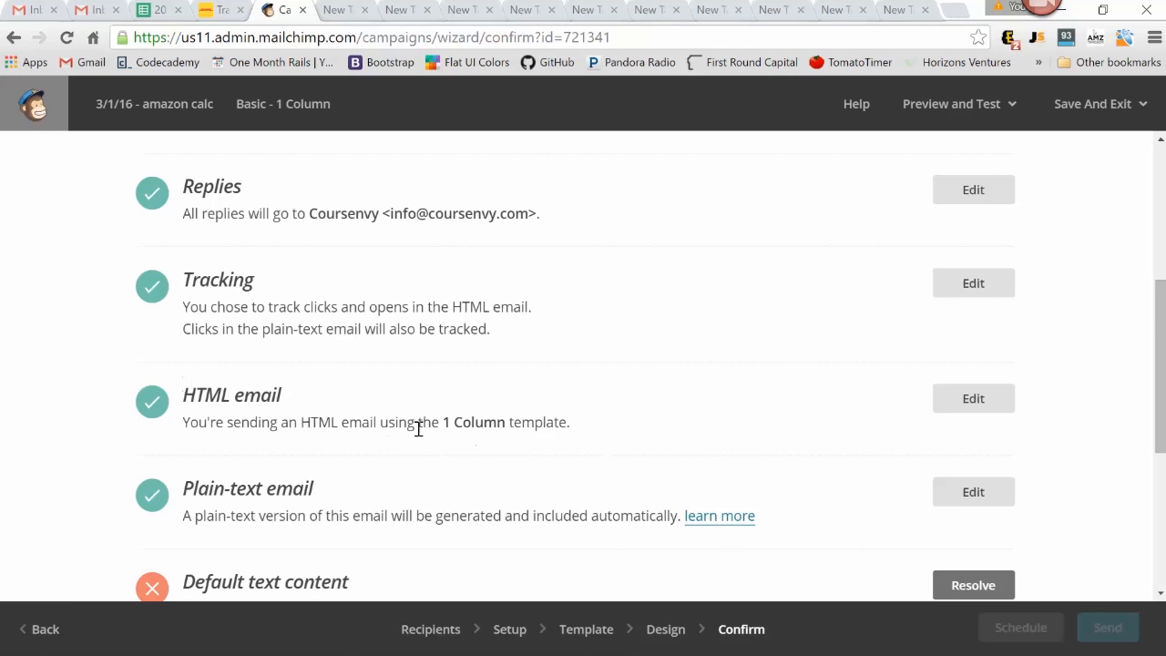
scroll(608, 359, "down", 1)
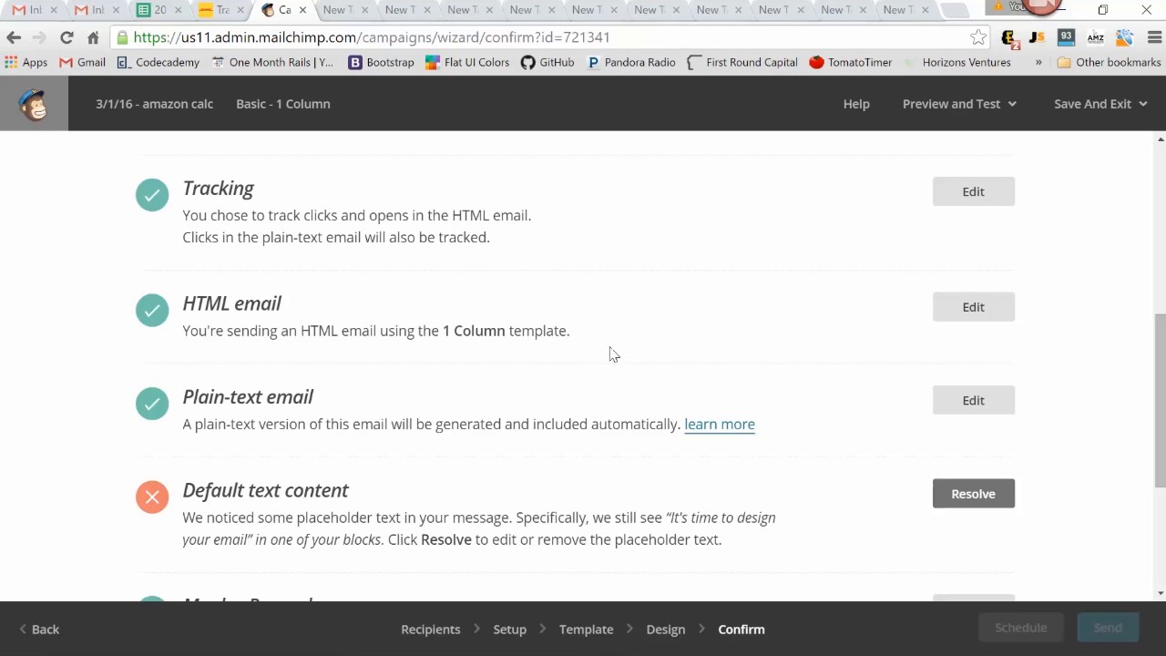
scroll(473, 353, "down", 1)
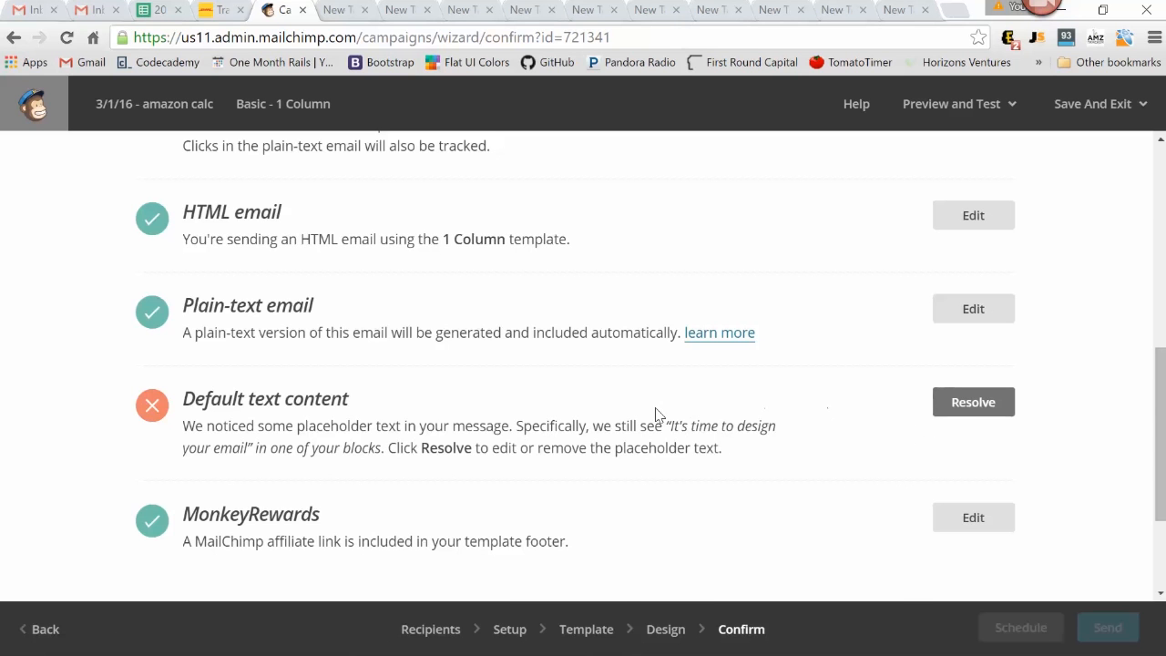
Go back to the email design to view the placeholder text block, and return to the confirmation checklist
left_click(666, 629)
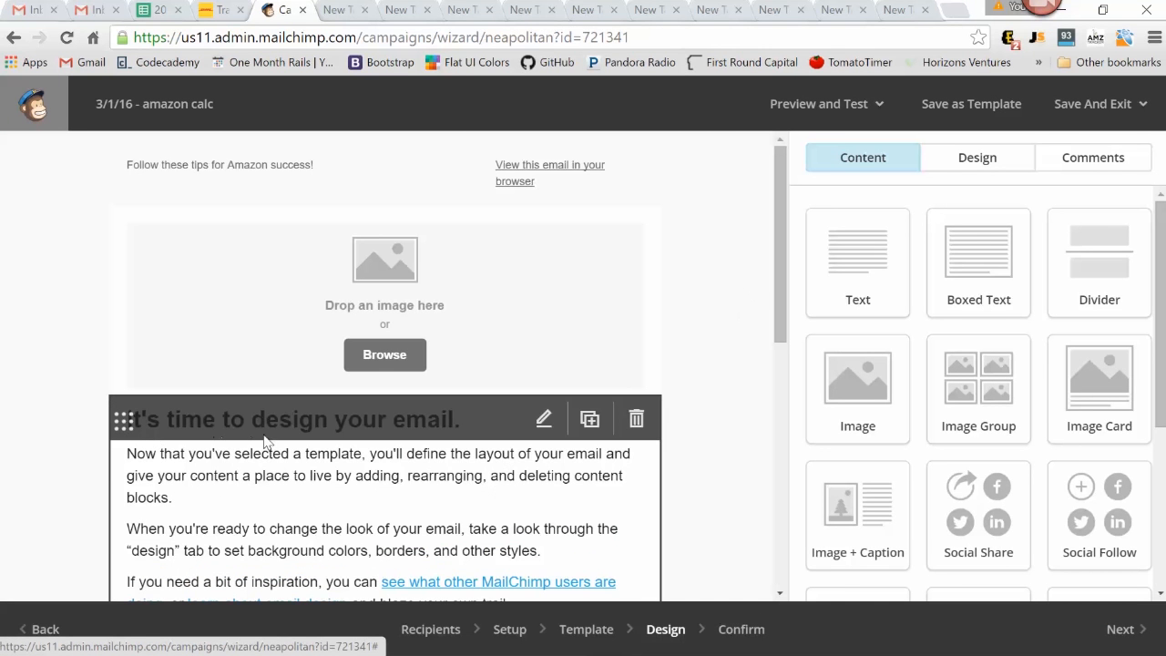
left_click(1119, 628)
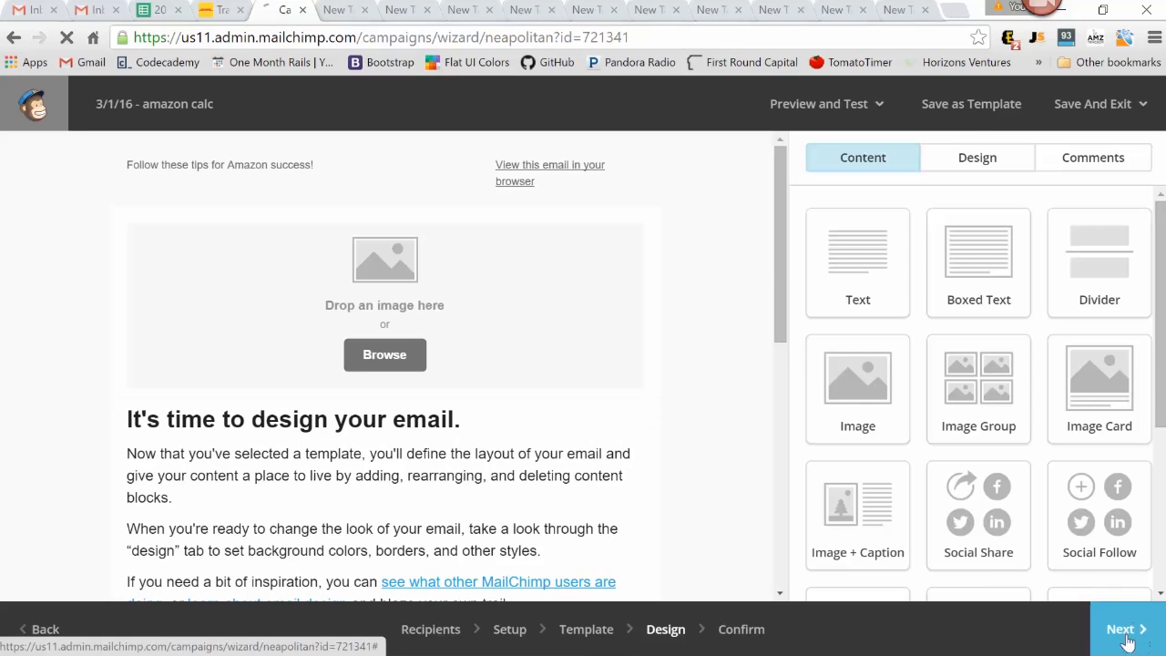
scroll(780, 362, "down", 5)
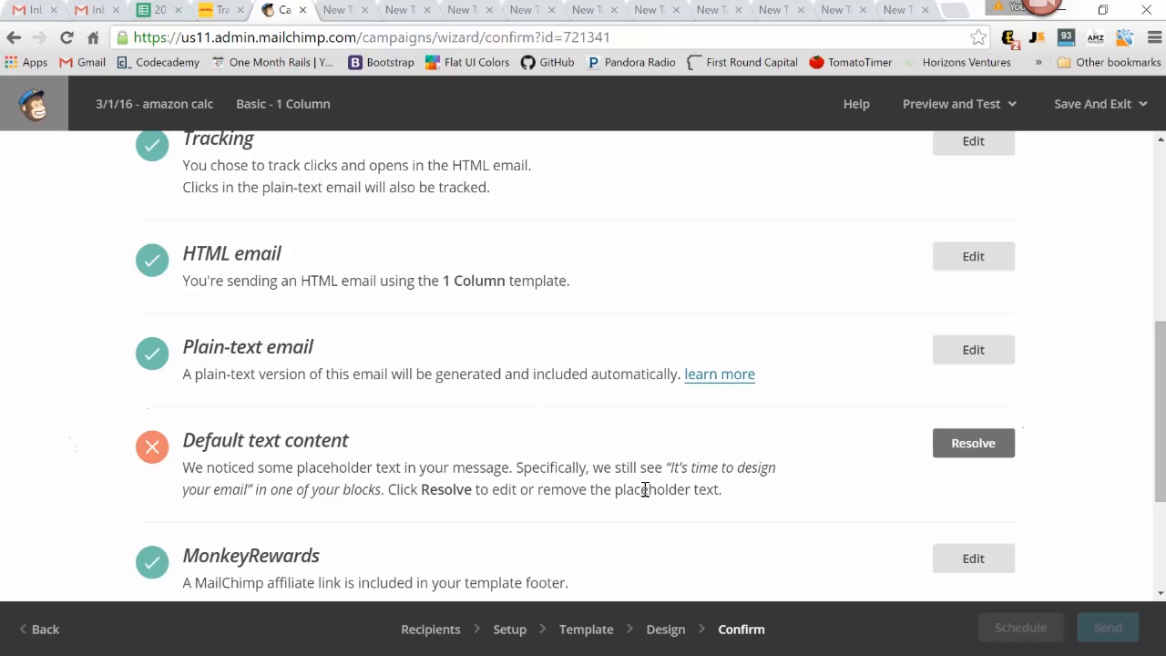
scroll(714, 335, "down", 2)
scroll(846, 267, "up", 8)
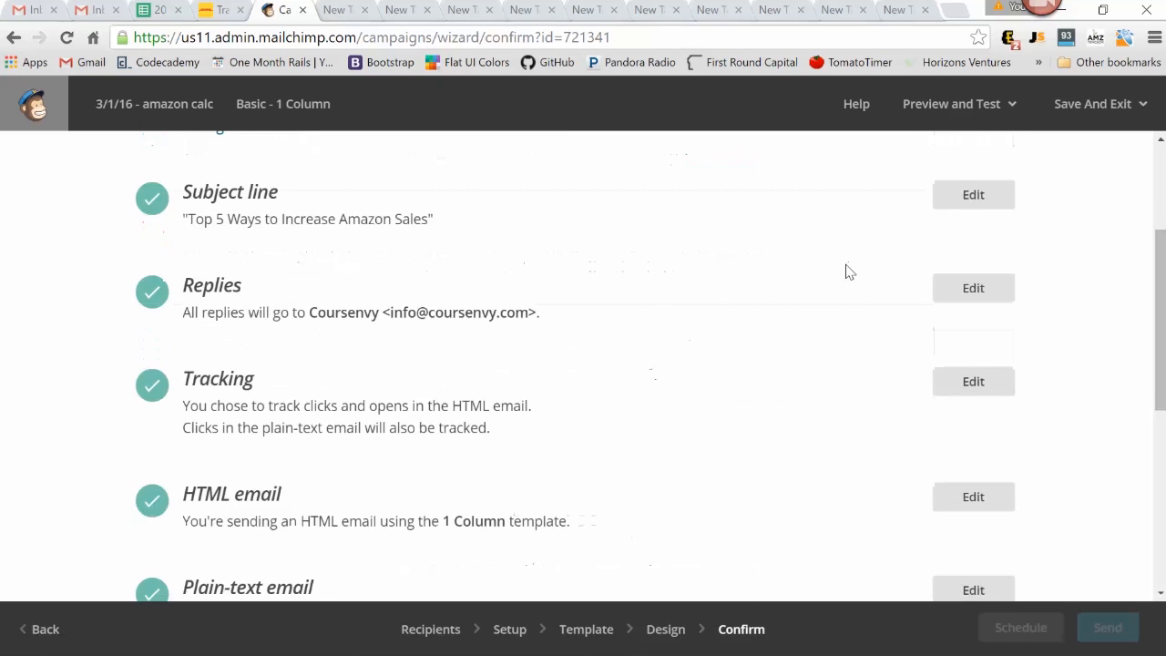
Send a test email of the campaign to the Coursenvy e-mail address and dismiss the test dialog
left_click(980, 109)
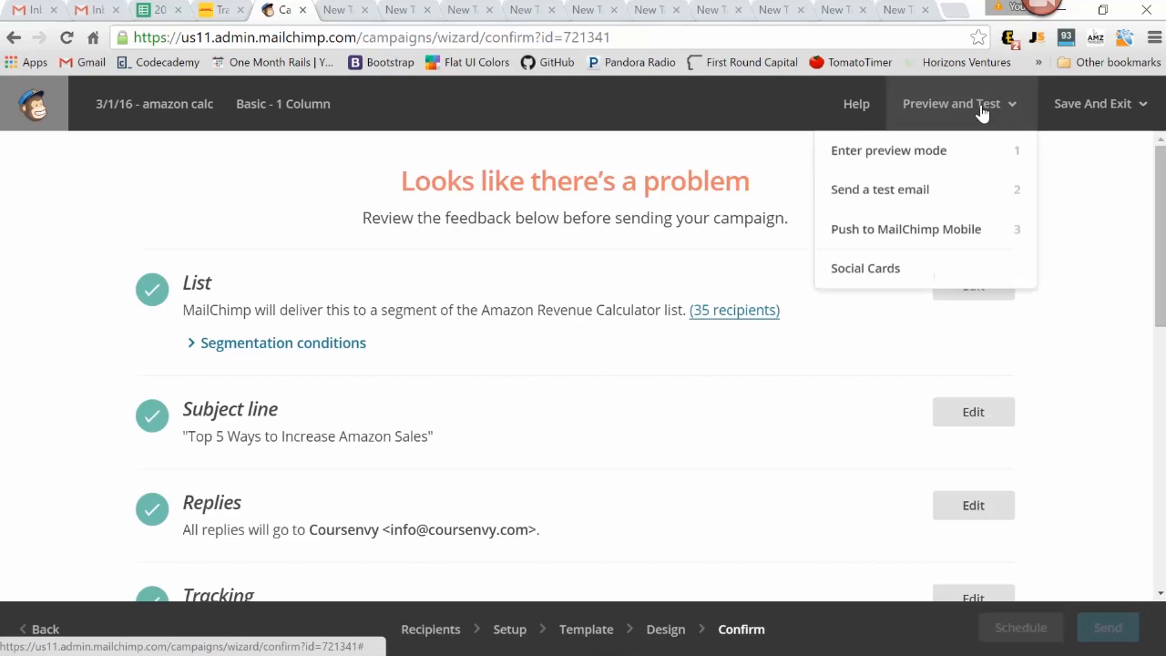
left_click(906, 202)
type("cours")
key("Return")
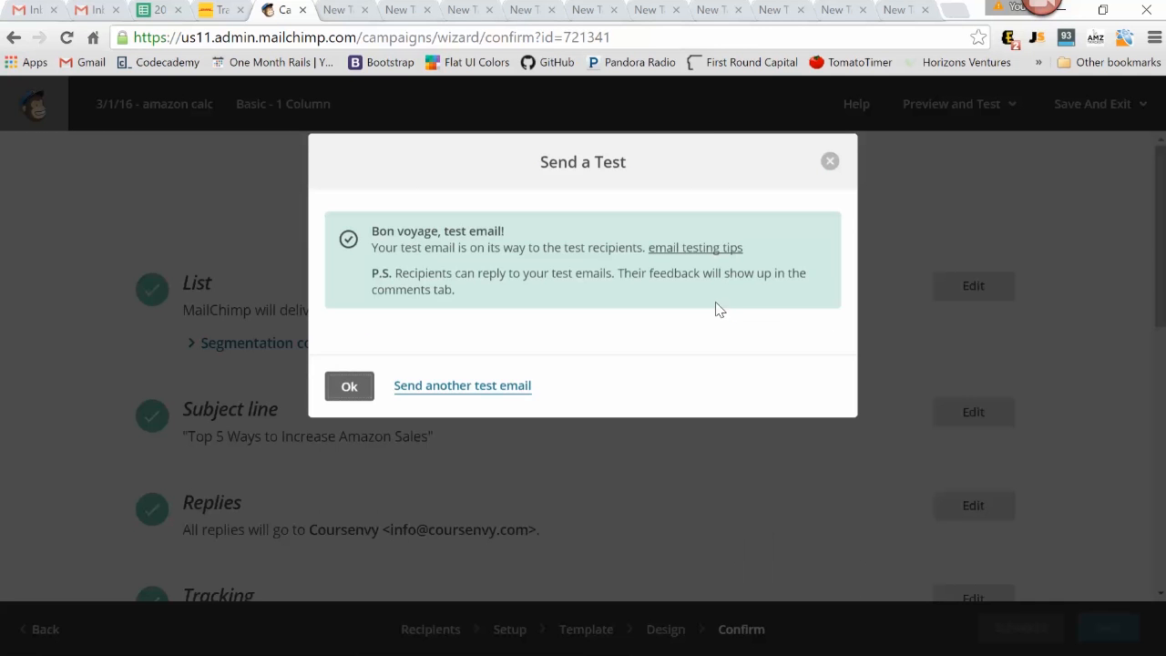
left_click(368, 387)
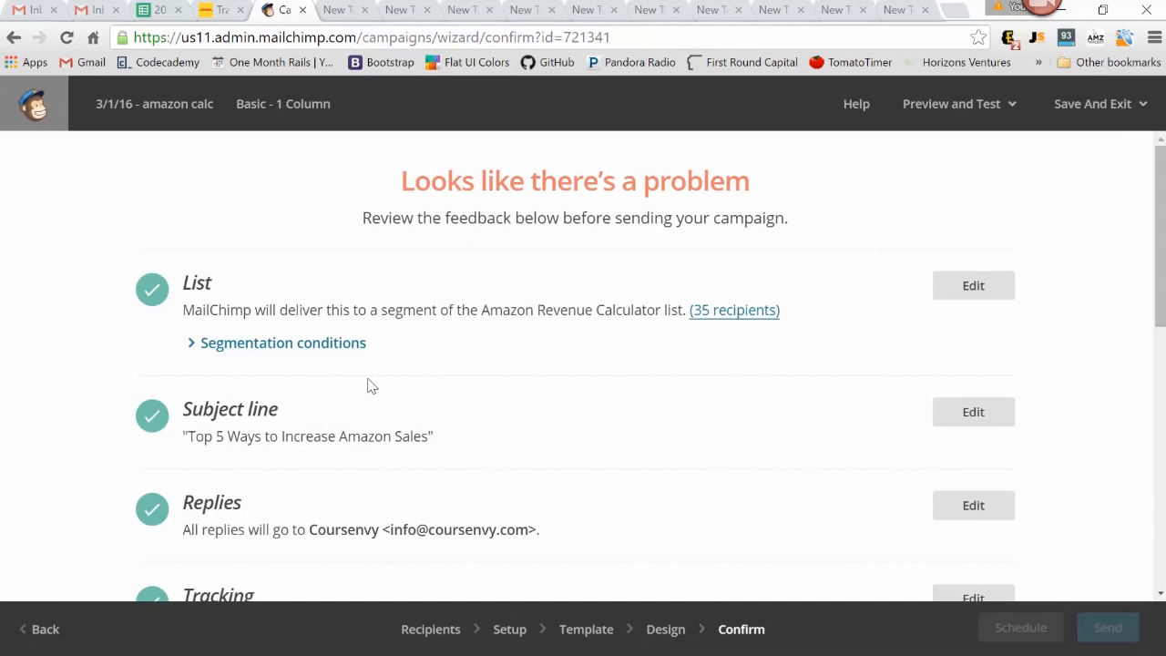
Switch to the Gmail inbox, open the "[Test] Top 5 Ways to Increase Amazon Sales" email and review its body
key("ctrl+2")
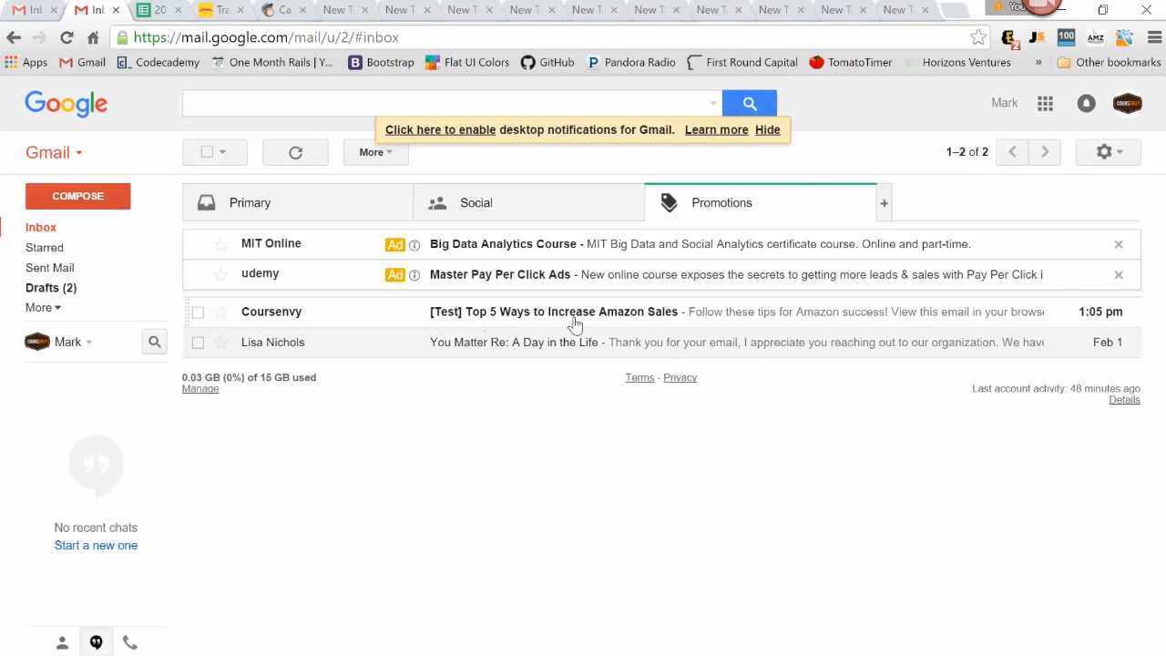
left_click(616, 321)
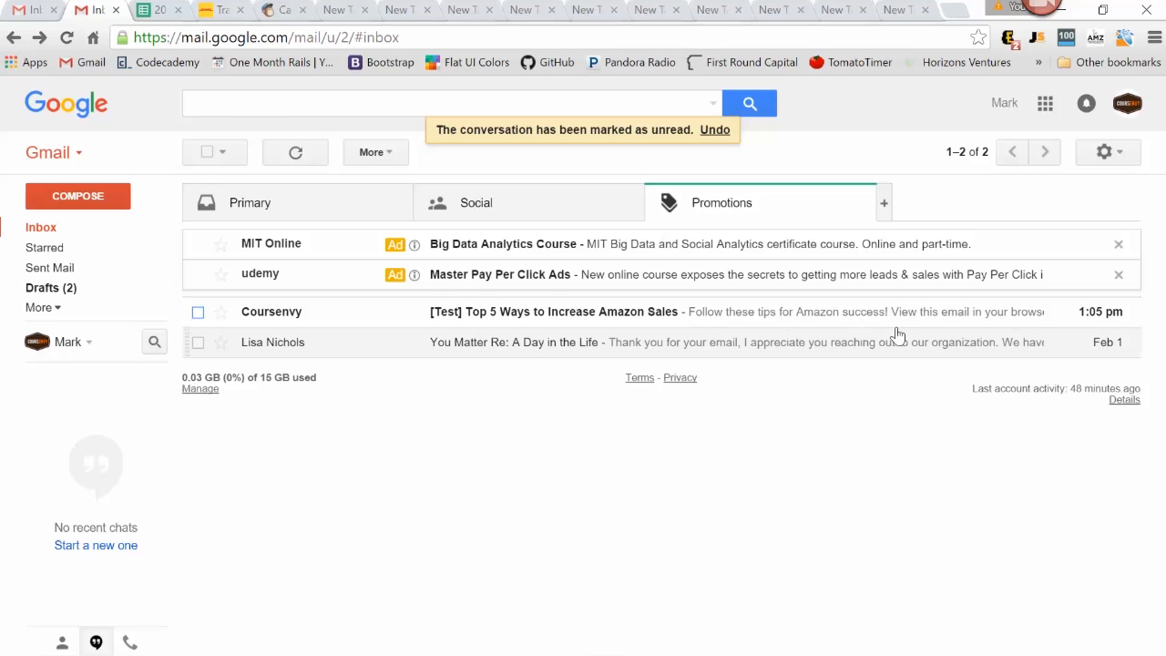
left_click(584, 320)
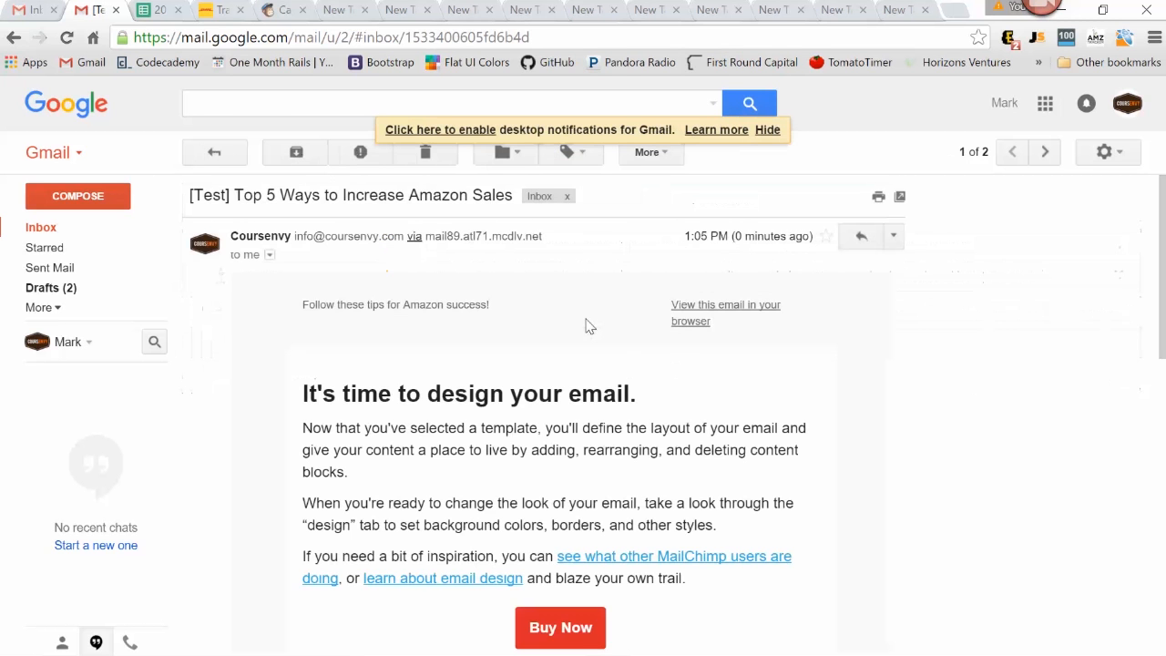
scroll(535, 332, "down", 1)
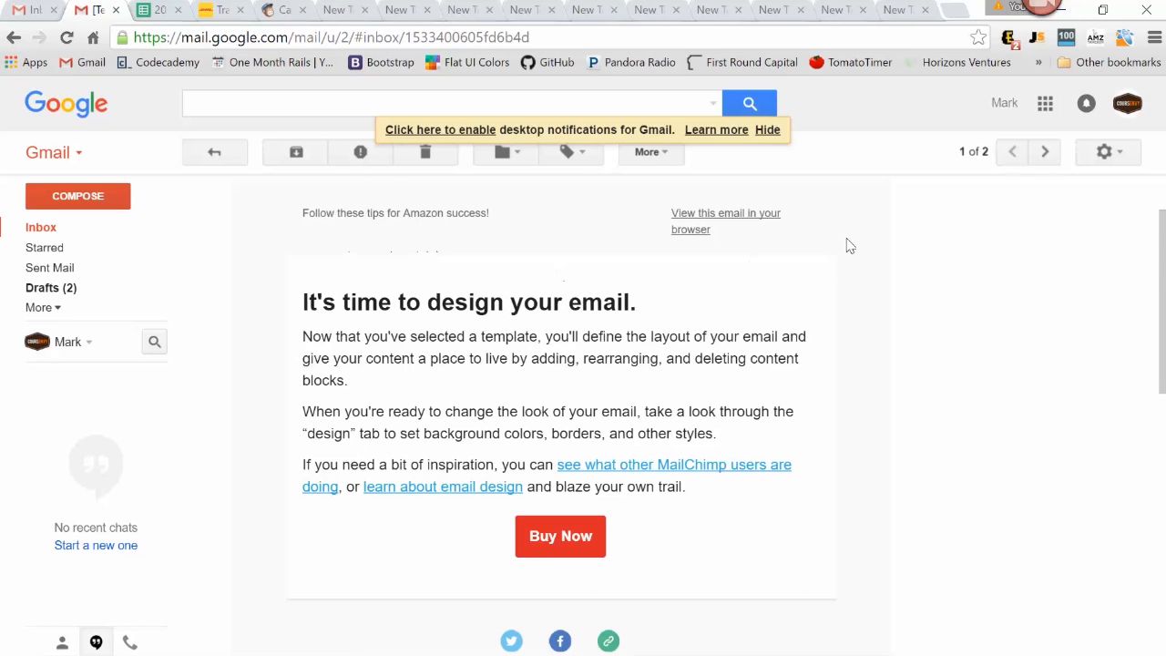
scroll(409, 263, "down", 2)
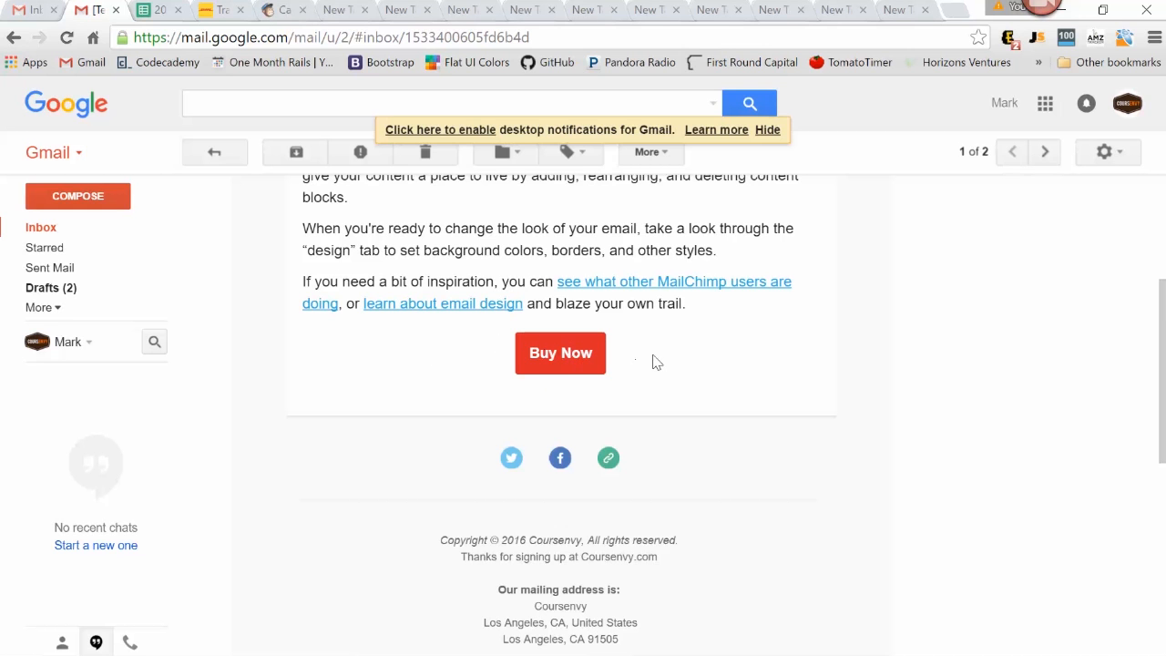
Test the email's Facebook link, return to the message and check it from the header to the unsubscribe footer
left_click(560, 458)
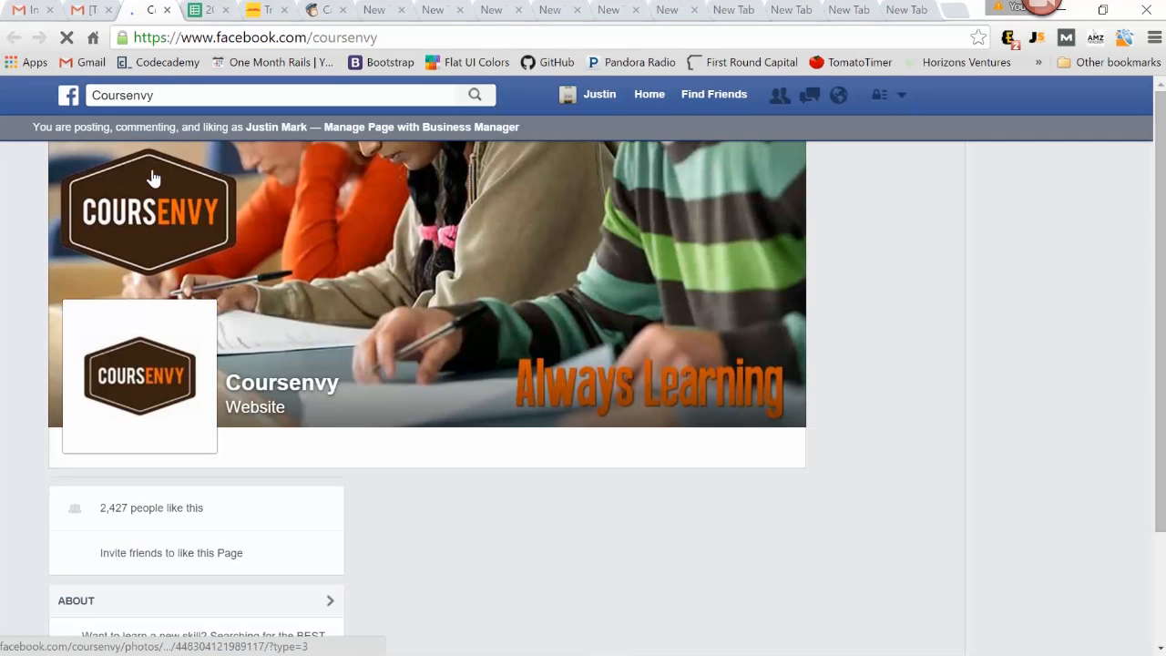
left_click(105, 9)
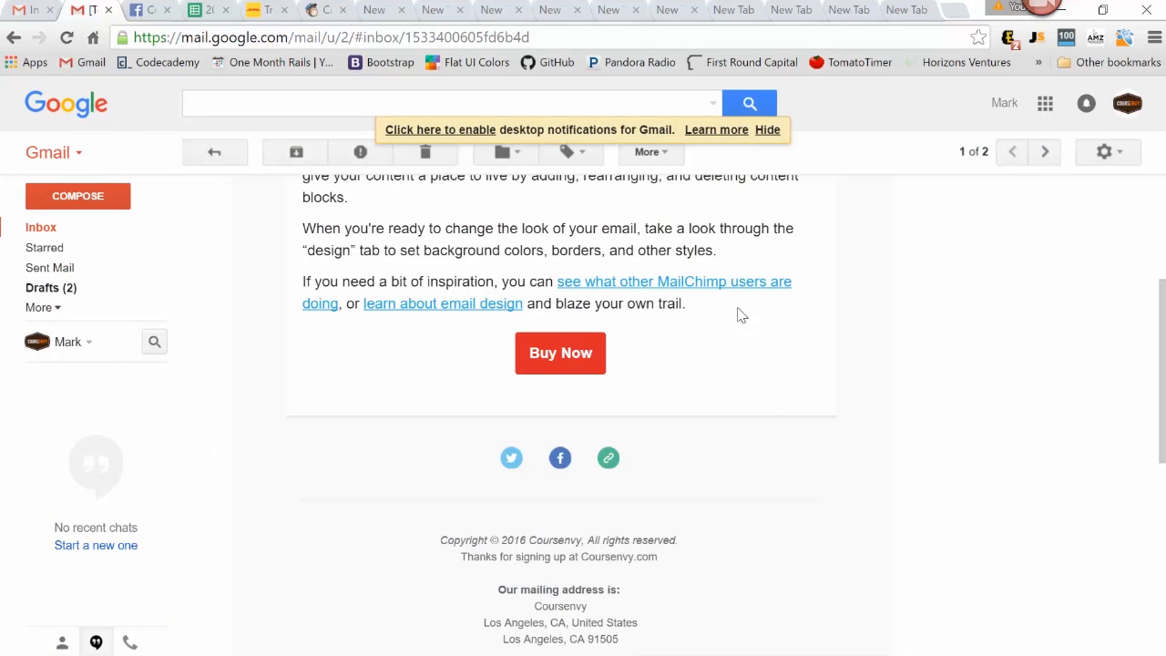
scroll(765, 346, "up", 1)
scroll(596, 264, "up", 2)
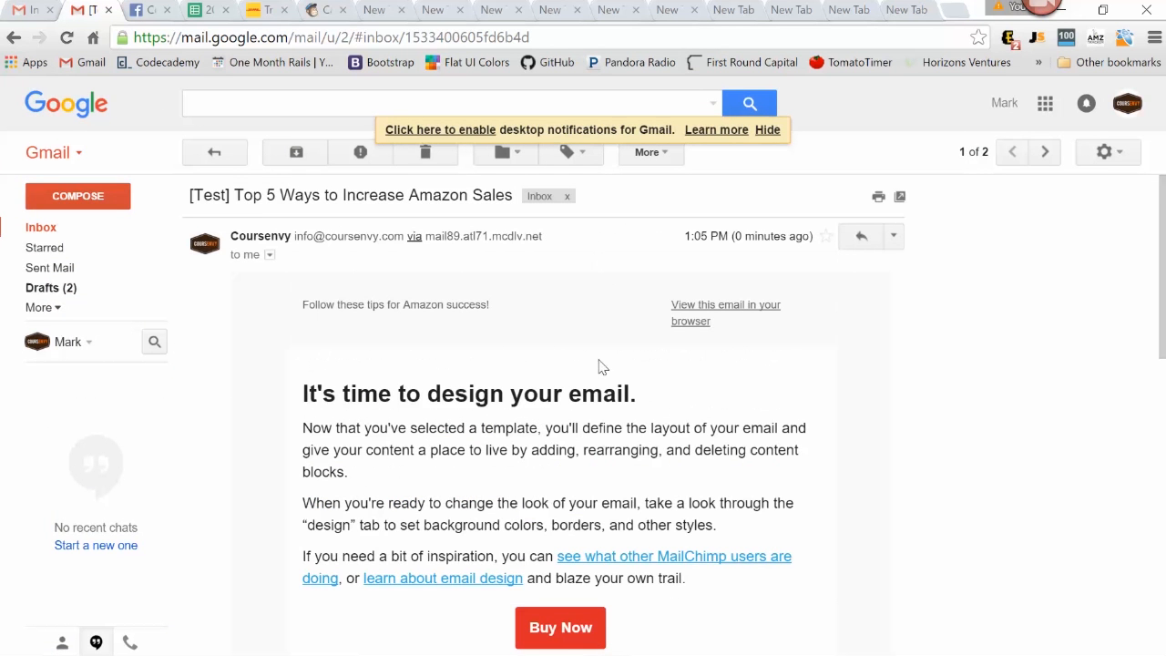
scroll(534, 340, "down", 5)
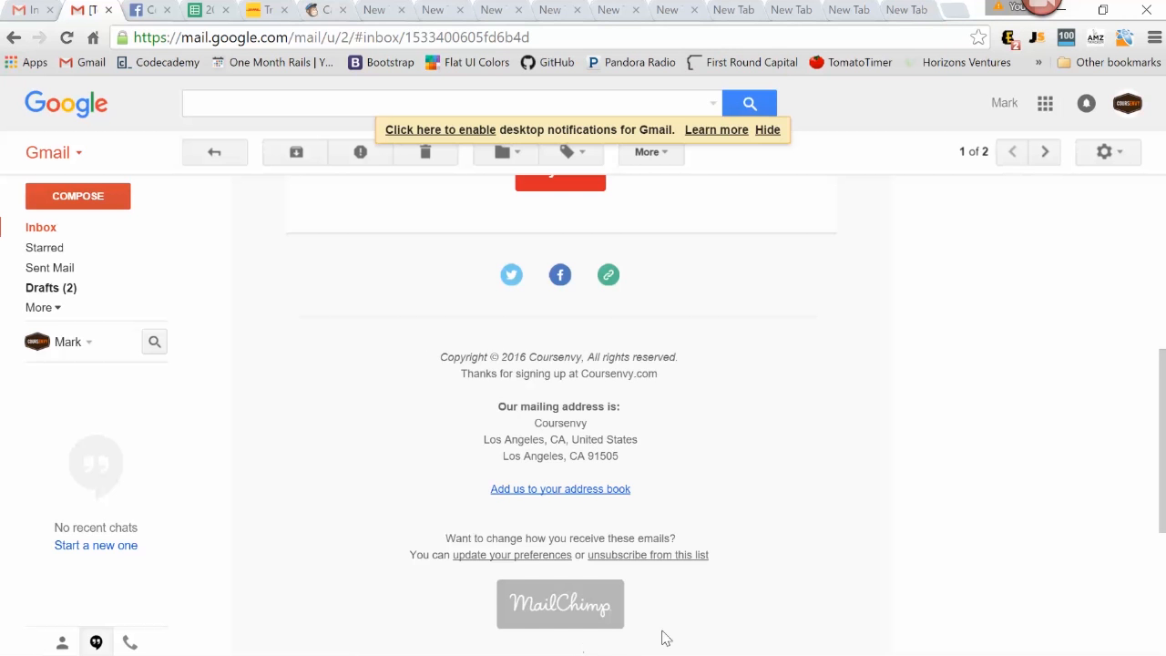
Switch back to the Mailchimp campaign confirmation and review the default text content entry
left_click(329, 10)
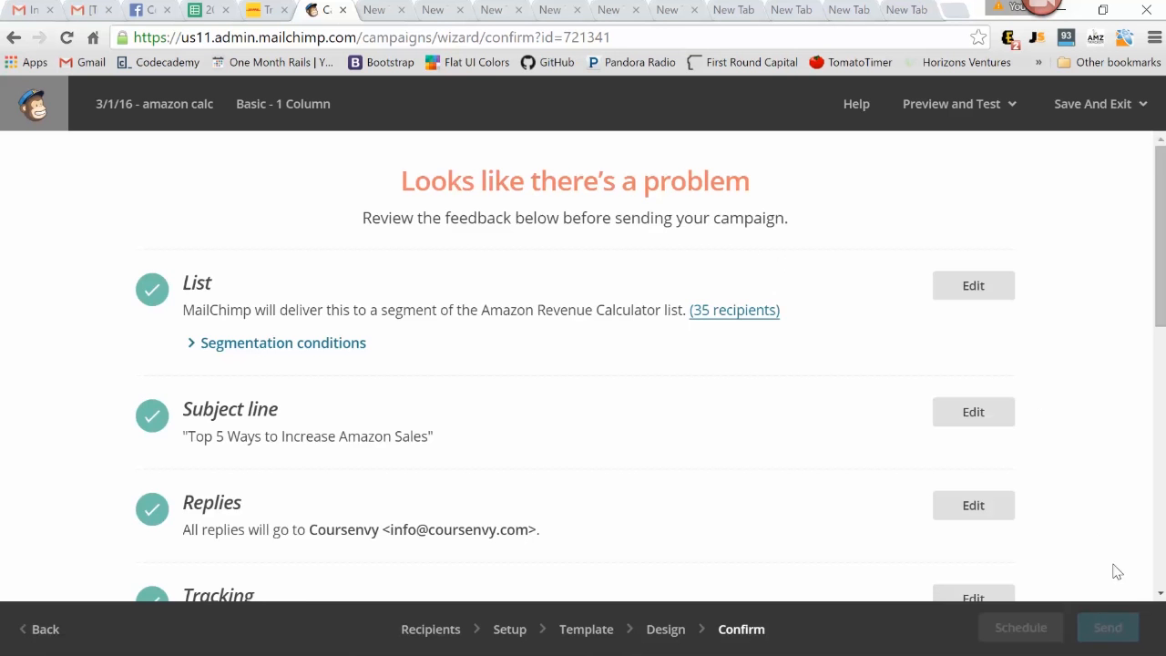
scroll(1101, 464, "down", 5)
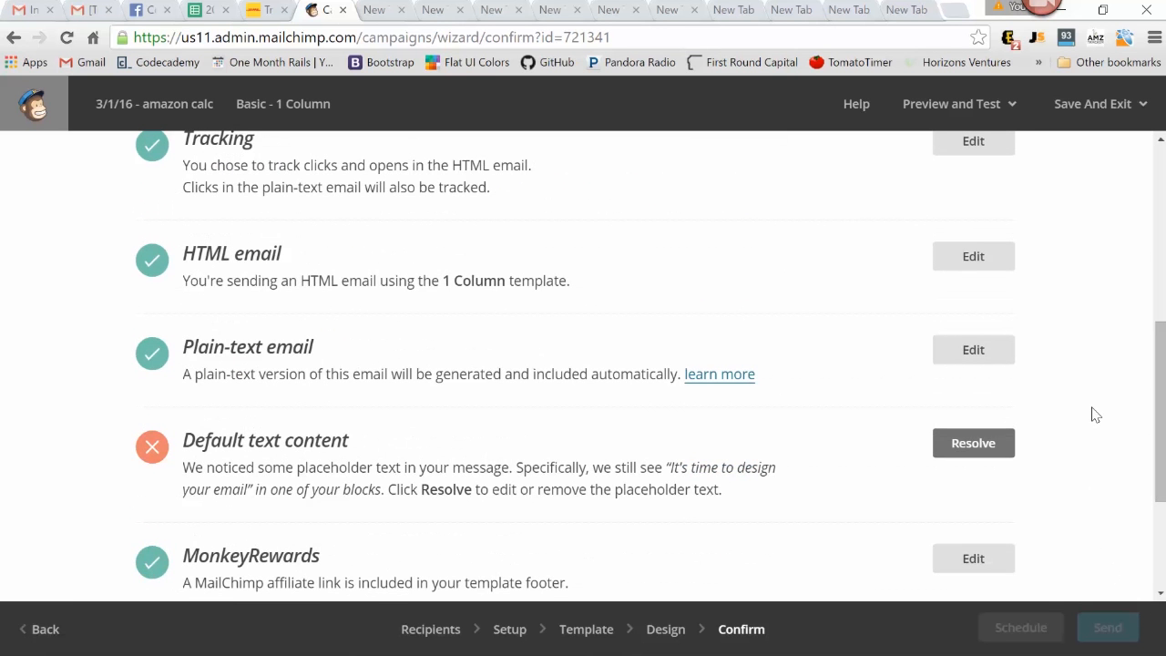